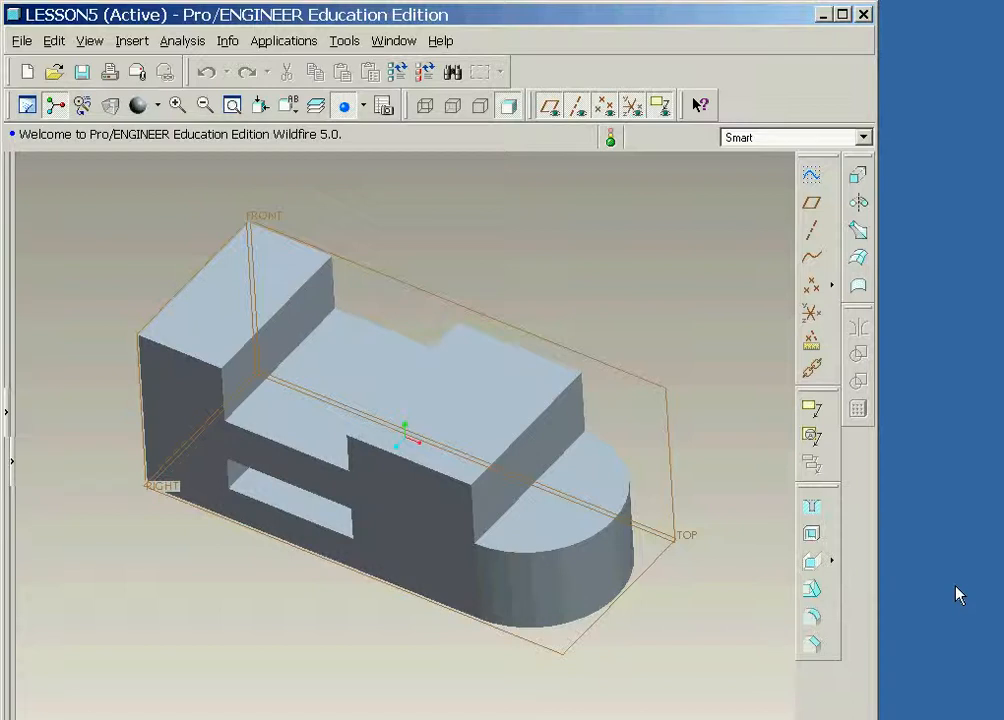
Step: Open the internal sketch of the rectangular through cut for editing and show the model with hidden lines
click(302, 513)
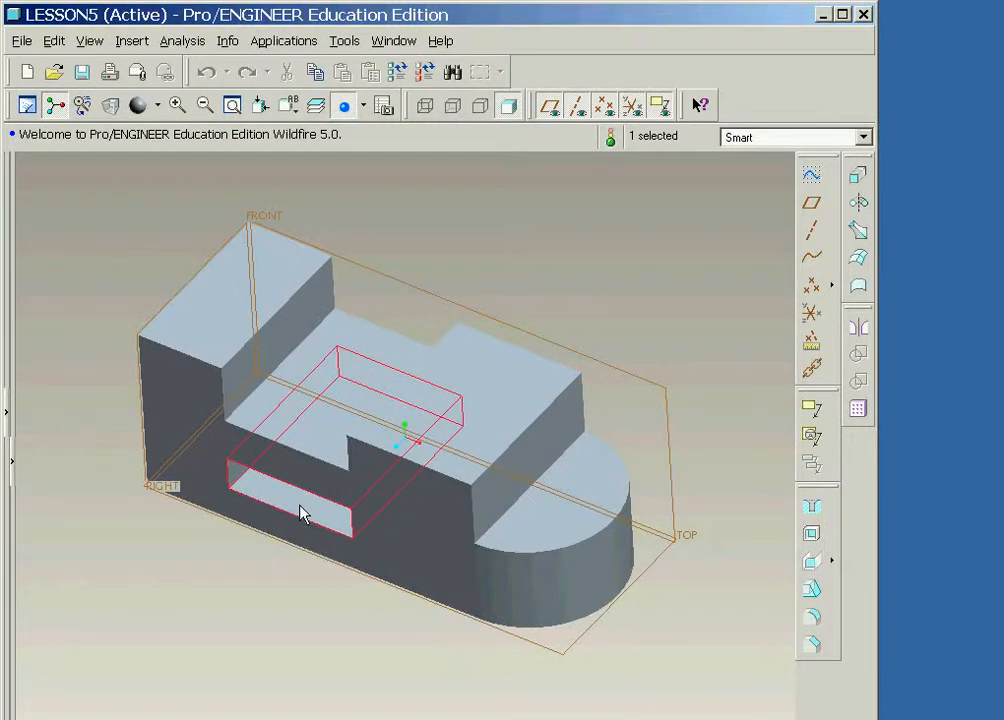
right_click(302, 513)
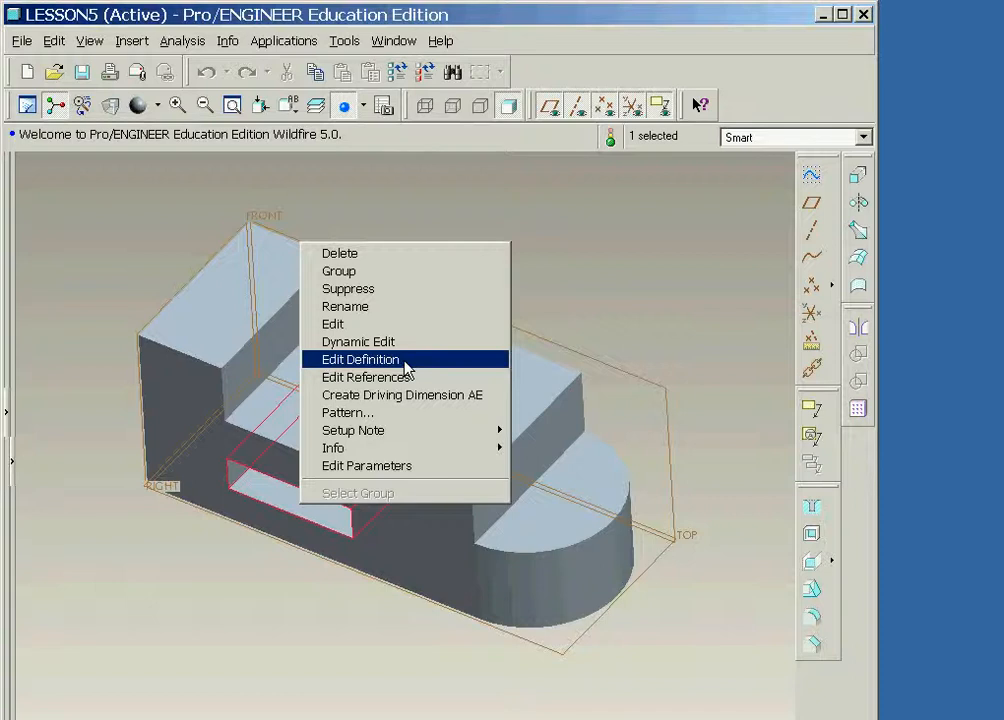
click(405, 362)
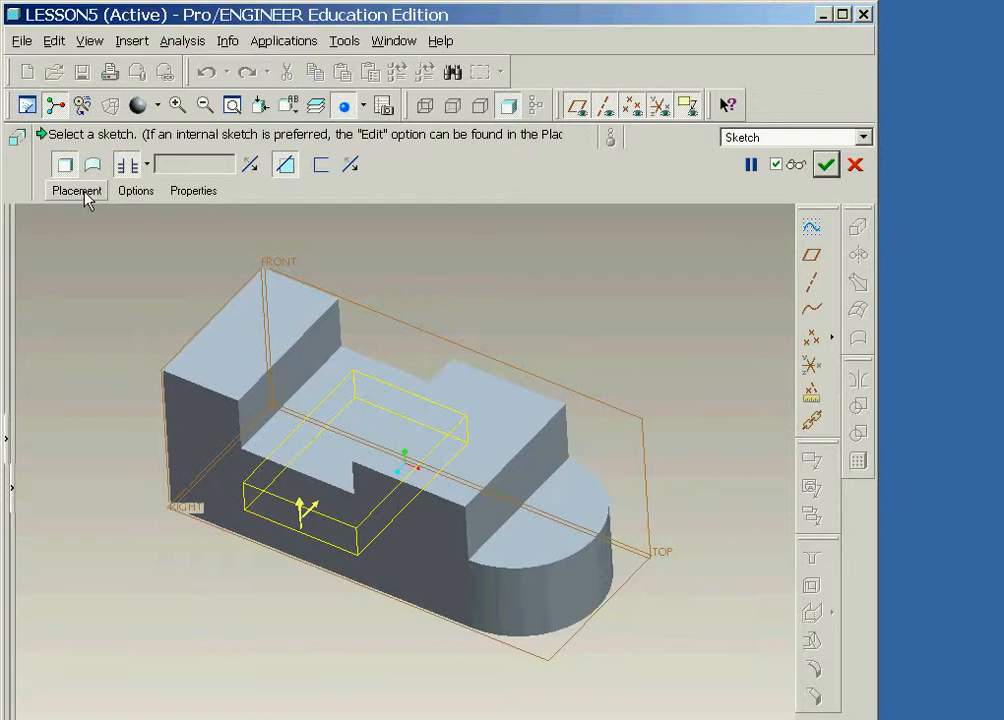
click(85, 193)
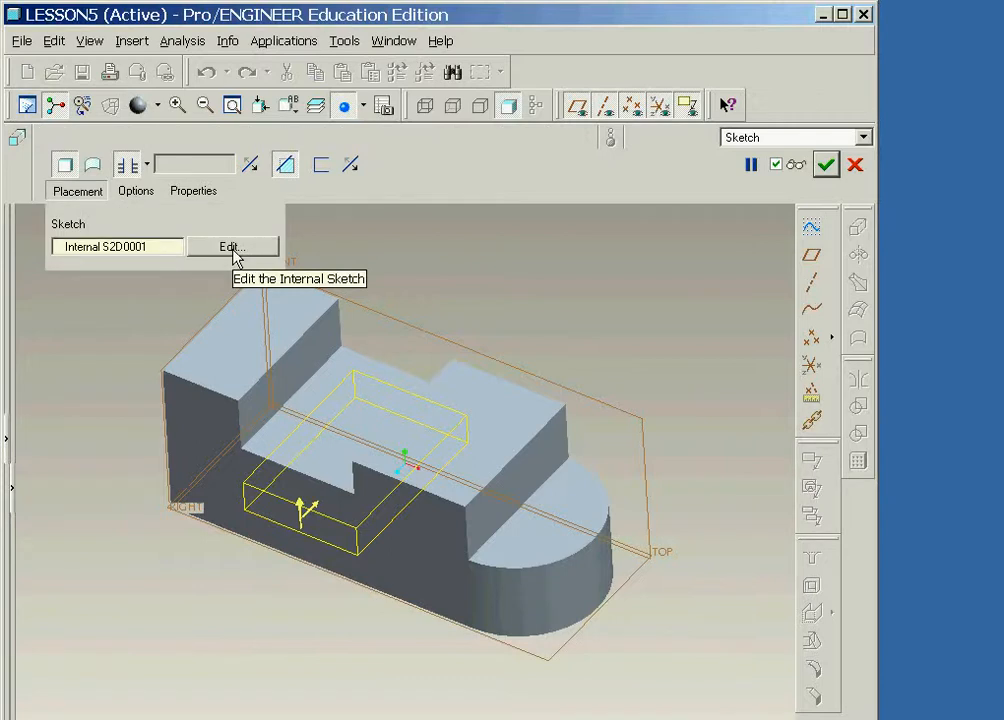
click(233, 248)
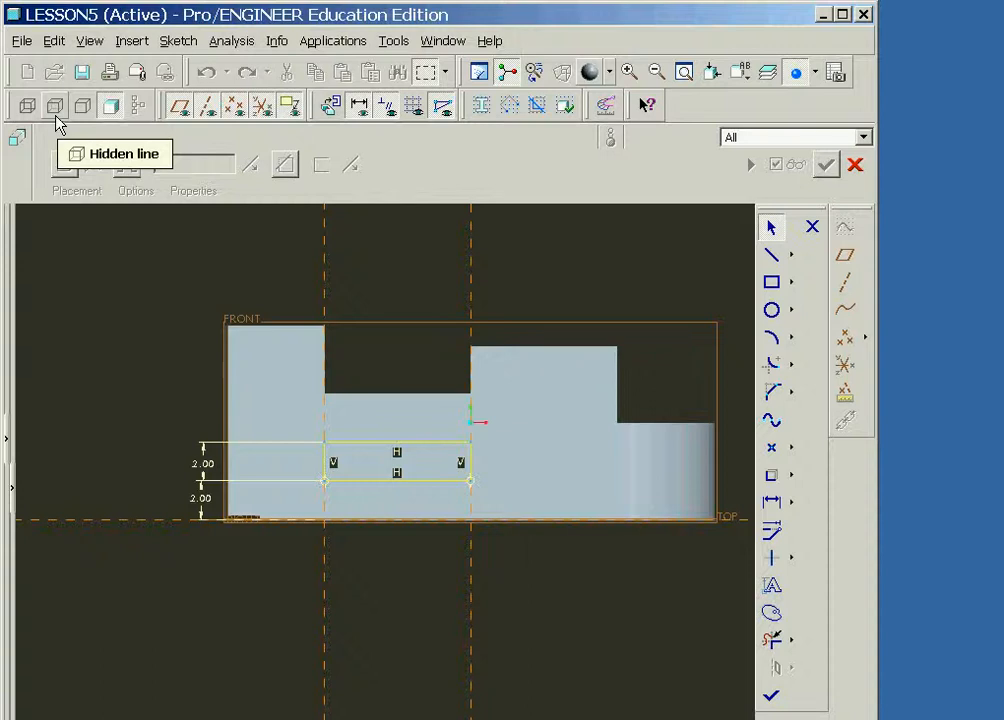
click(56, 117)
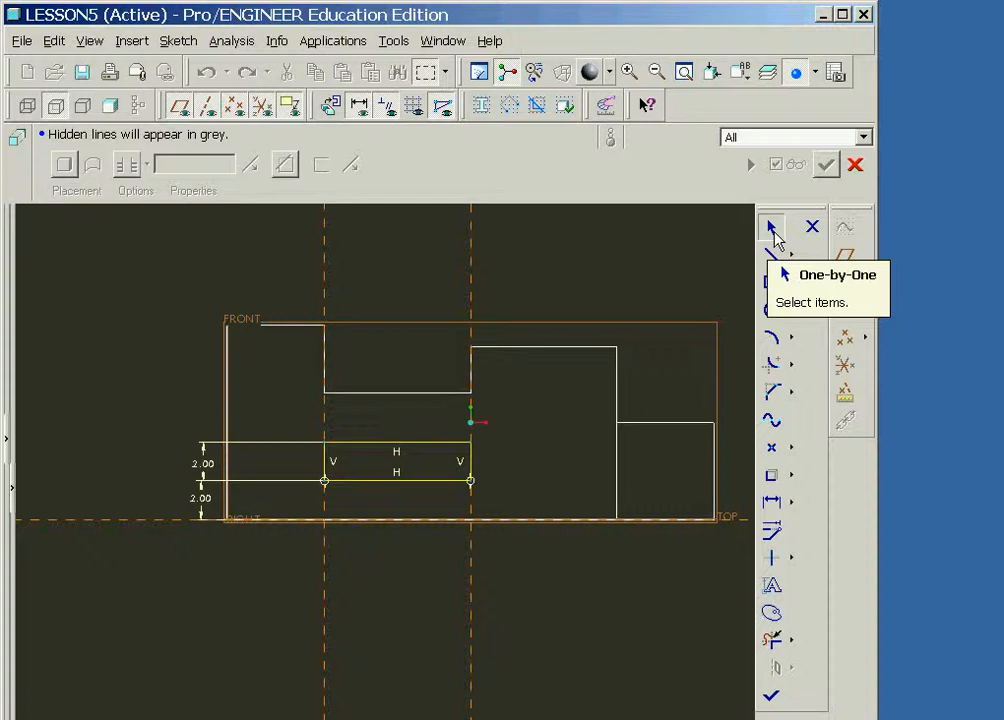
Step: Delete the two vertical end lines of the rectangular cut sketch
click(328, 466)
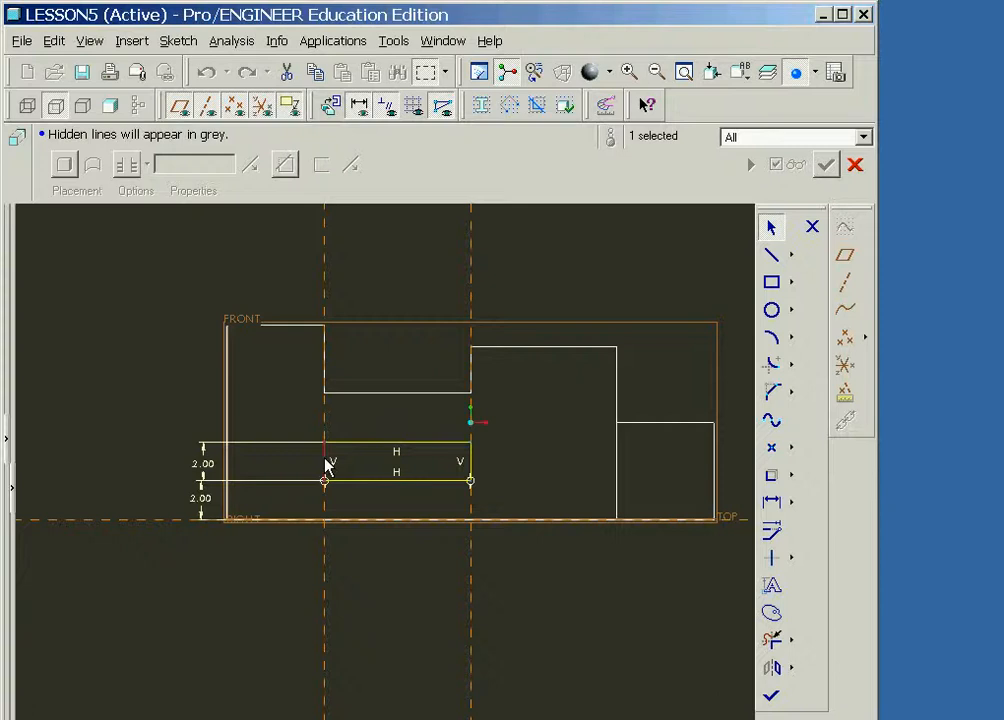
ctrl+click(472, 464)
right_click(472, 464)
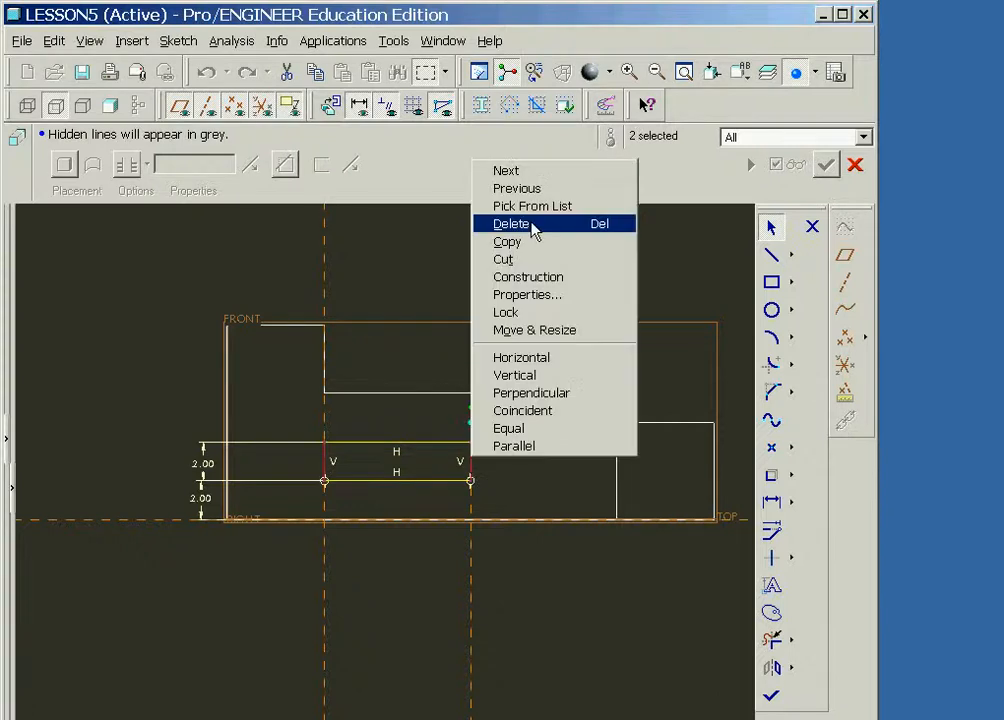
click(534, 231)
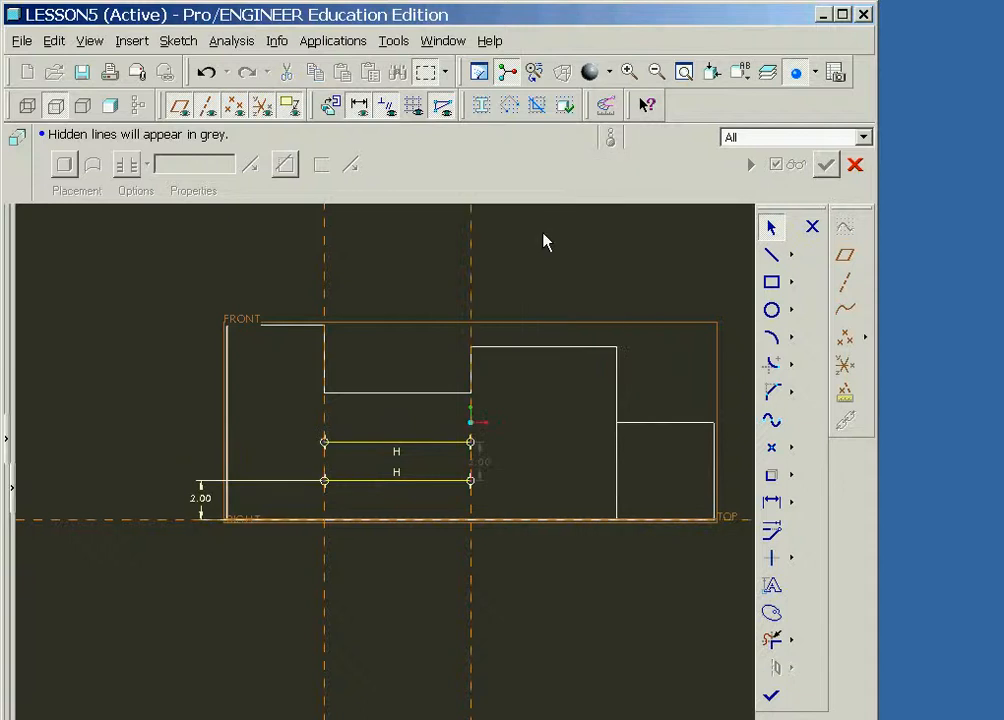
Step: Close both ends of the cut profile with tangent end arcs to form a slot, and accept the redefined cut
right_click(513, 413)
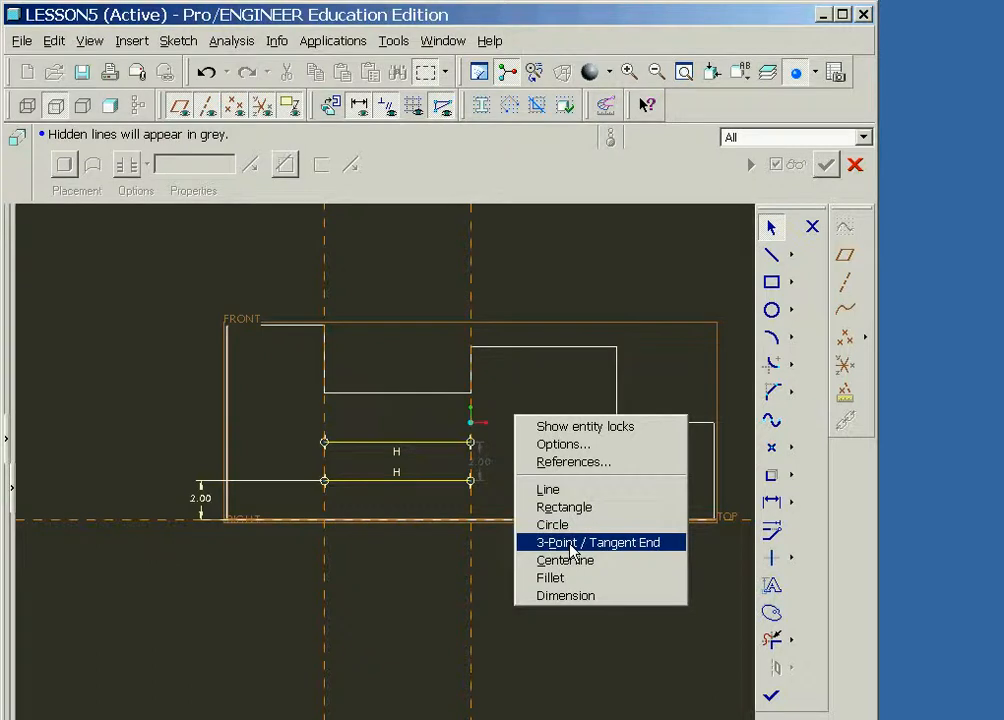
click(572, 545)
click(471, 482)
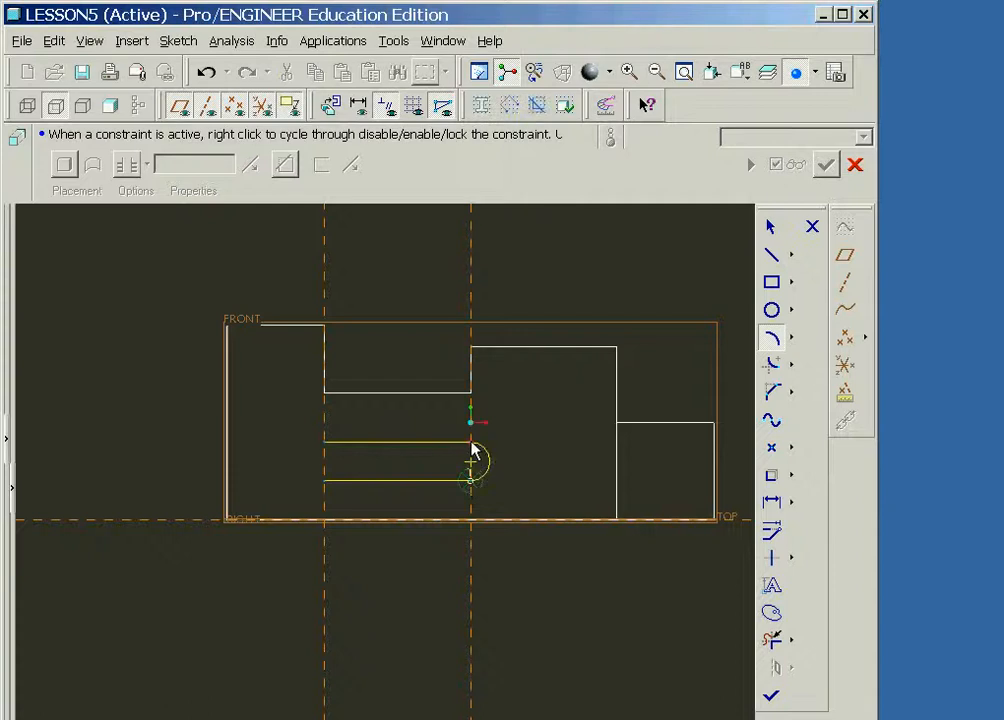
click(472, 444)
click(308, 475)
click(325, 452)
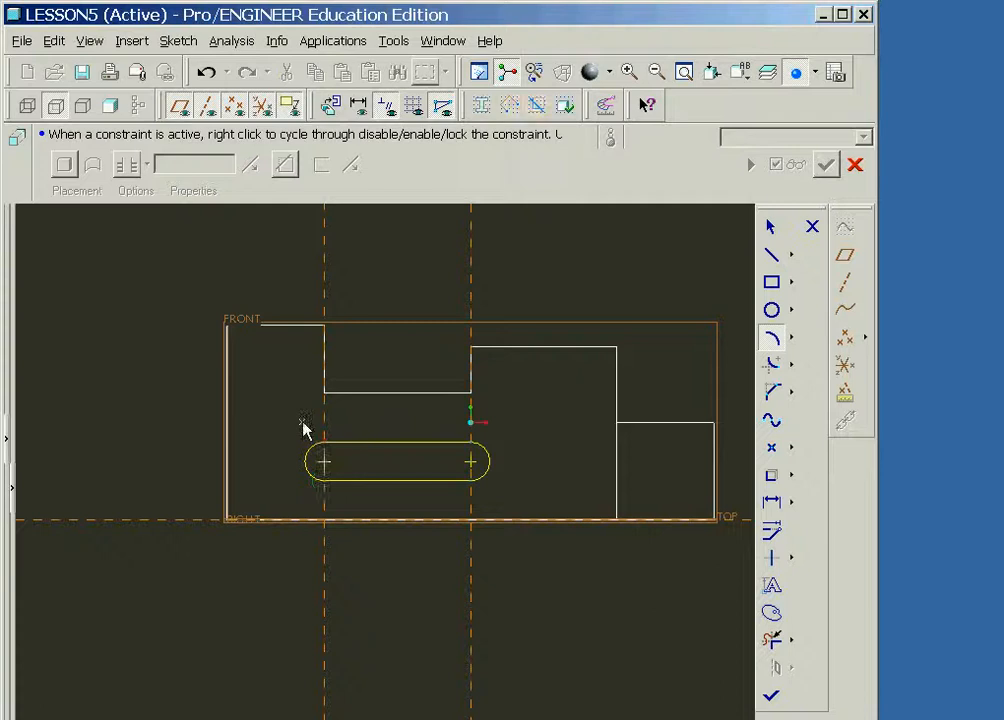
middle_click(305, 426)
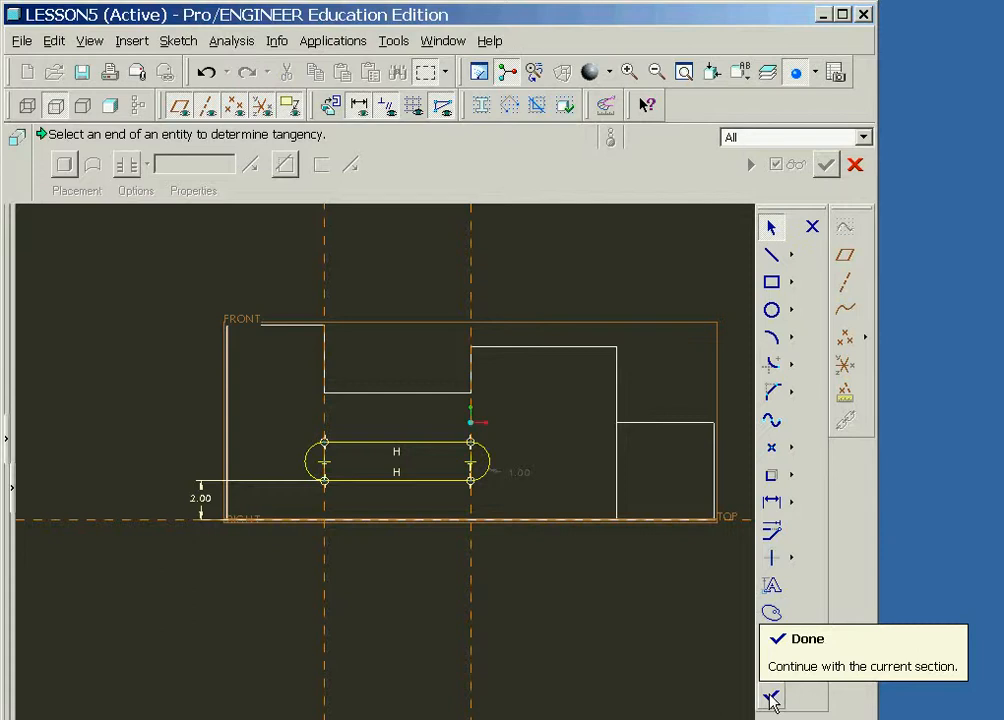
click(771, 699)
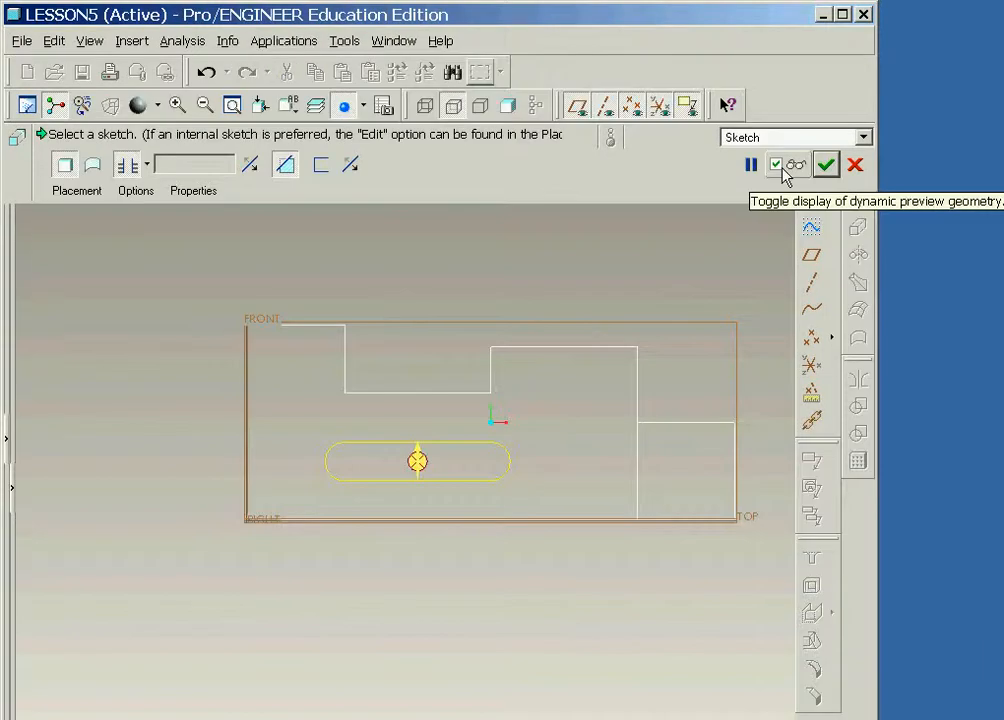
click(826, 167)
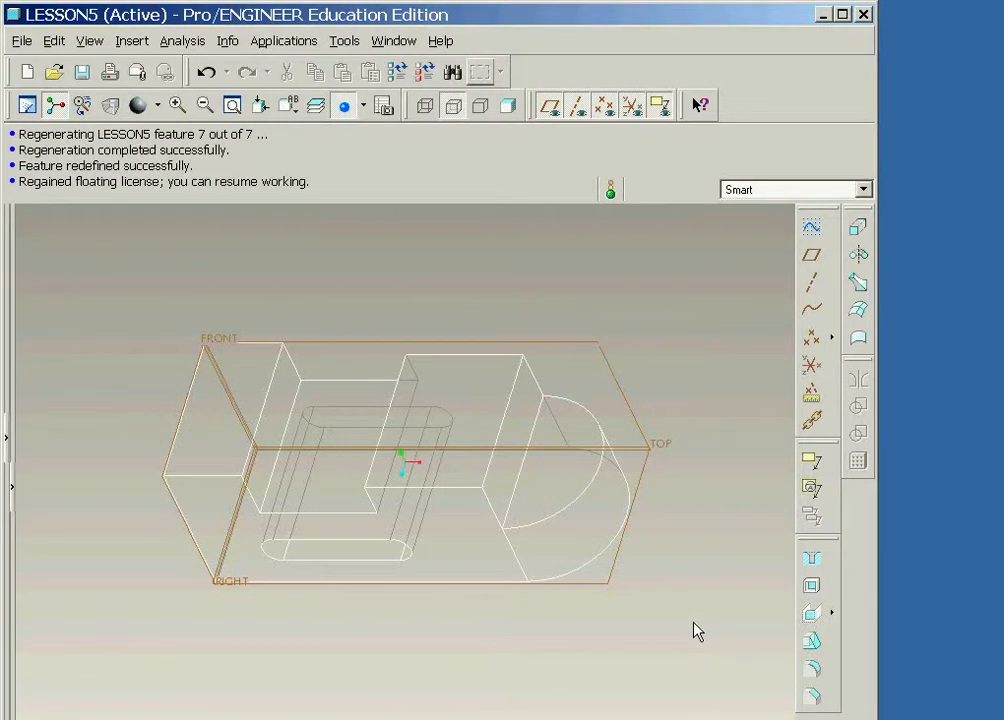
Step: Reroute the slot cut's references with the model rolled back, using the TOP datum plane as horizontal sketch reference and keeping both top-cut surfaces
click(338, 563)
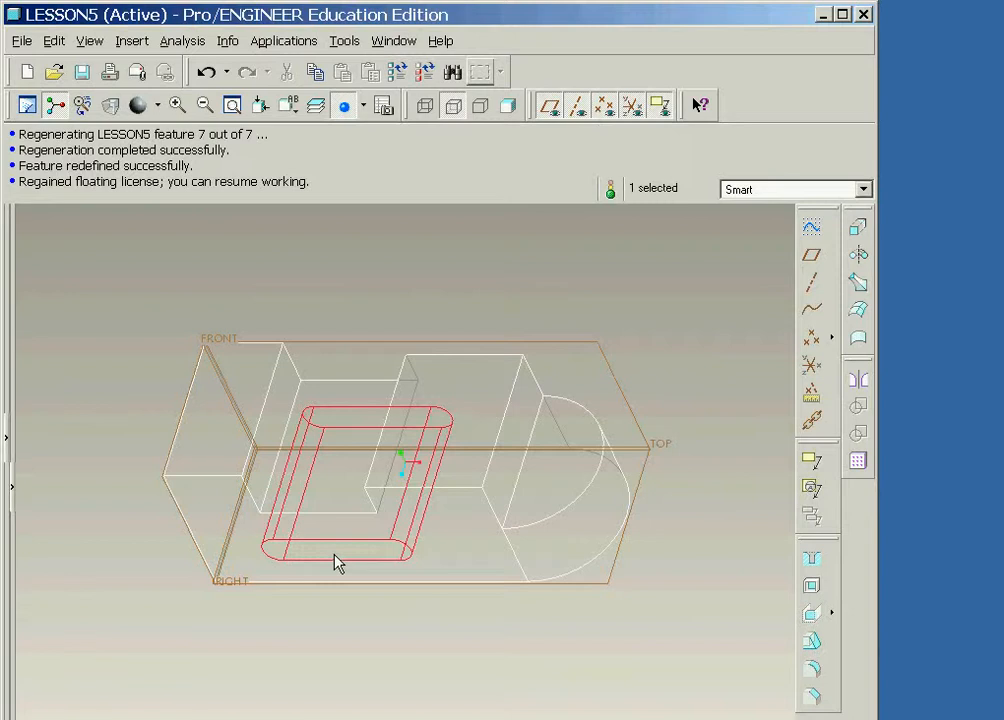
right_click(335, 556)
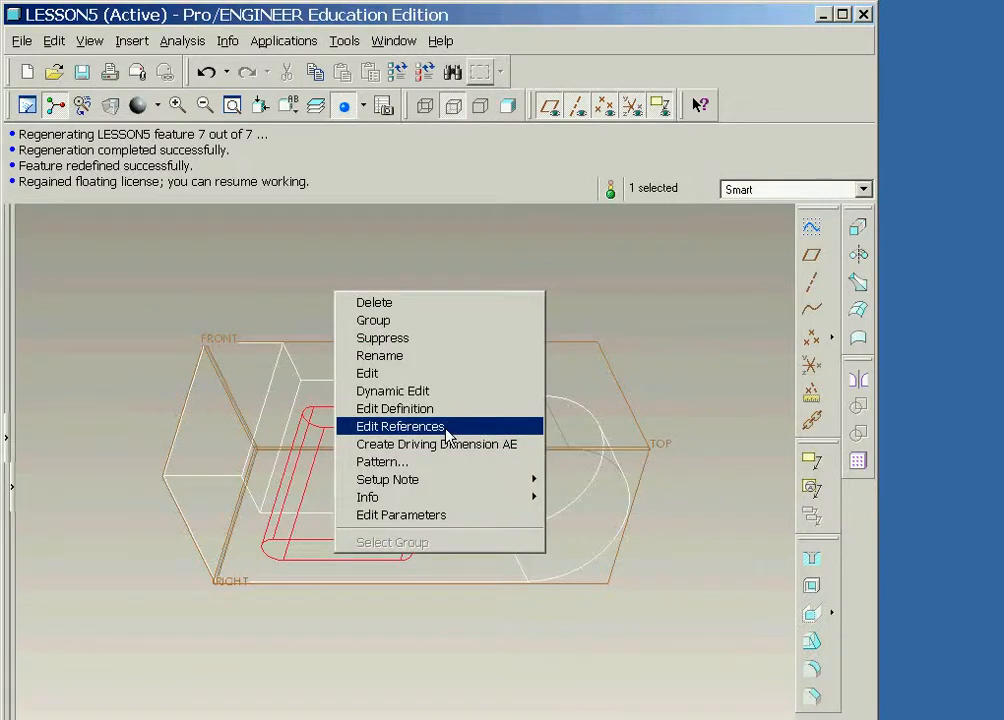
click(447, 427)
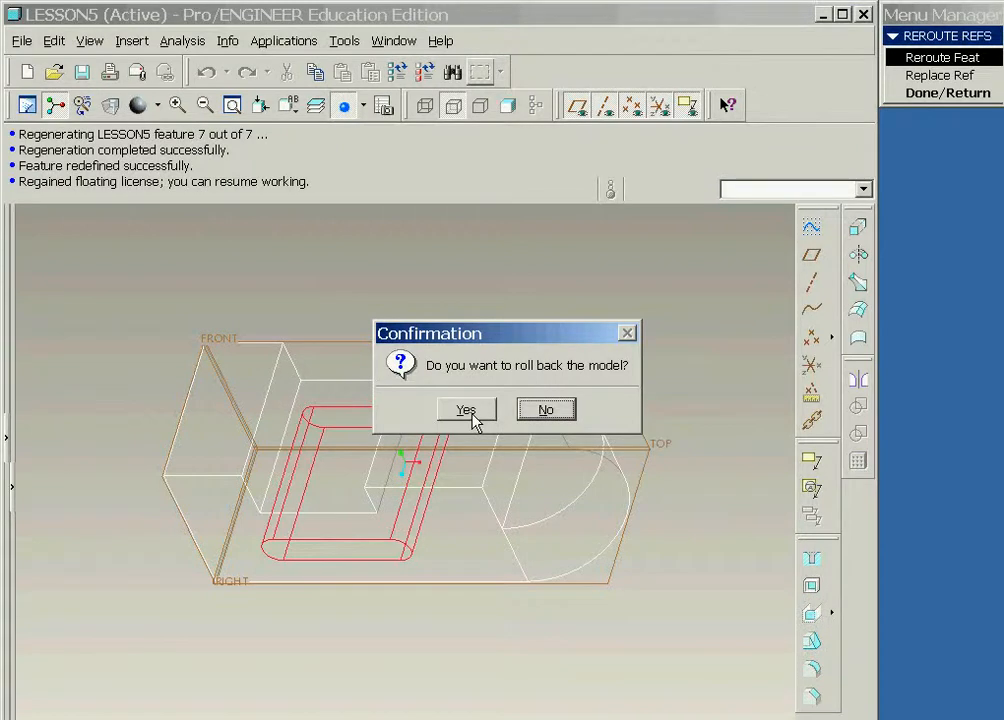
click(467, 410)
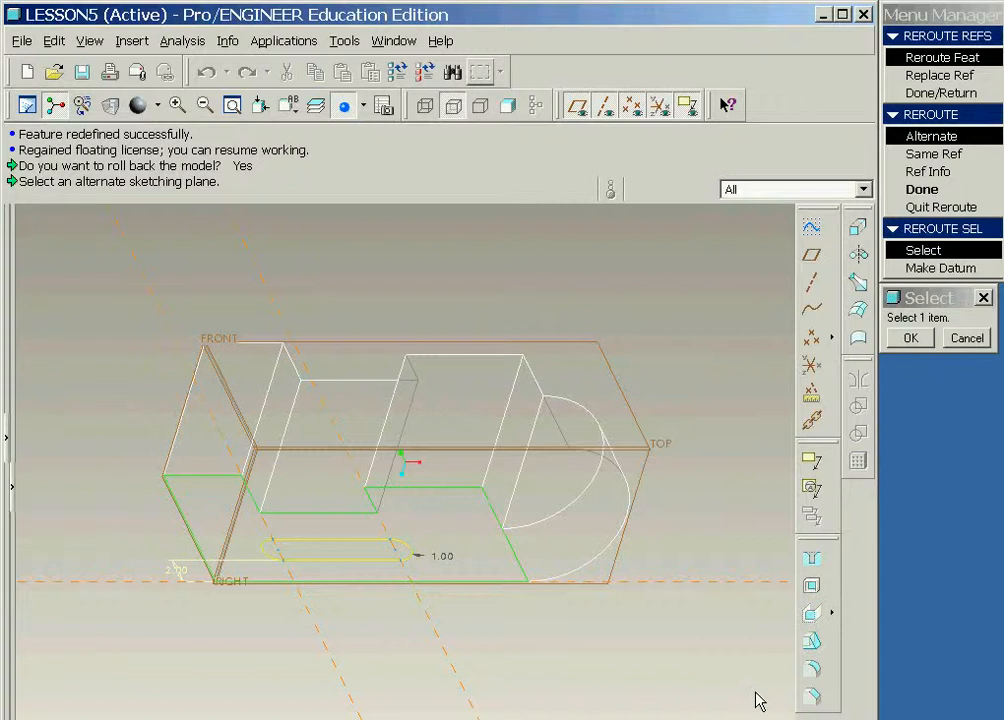
click(962, 144)
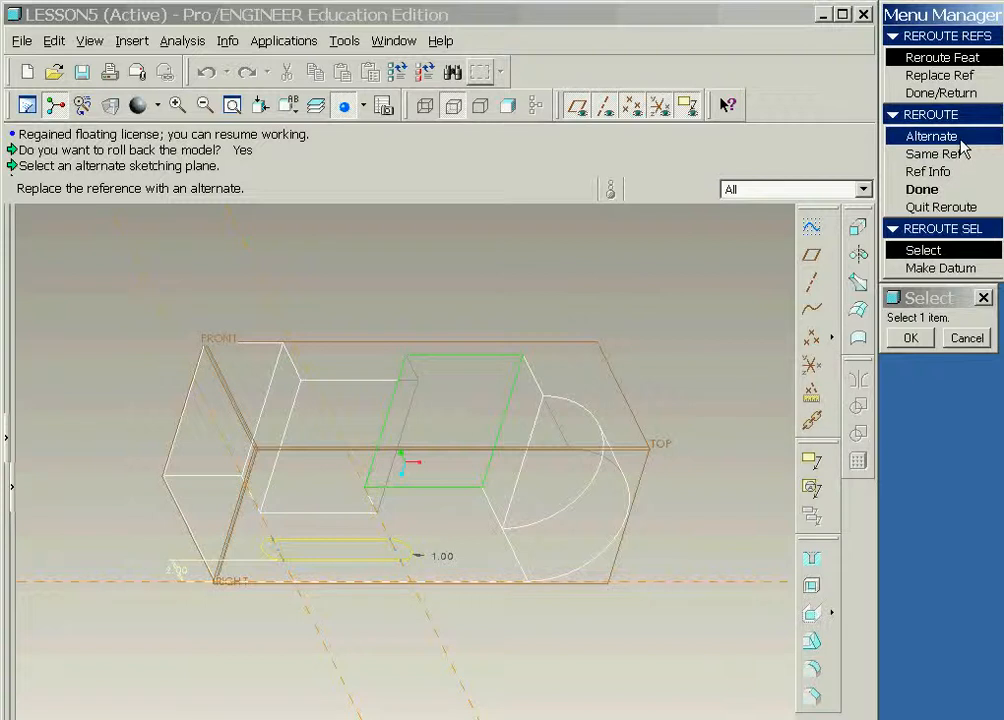
click(961, 141)
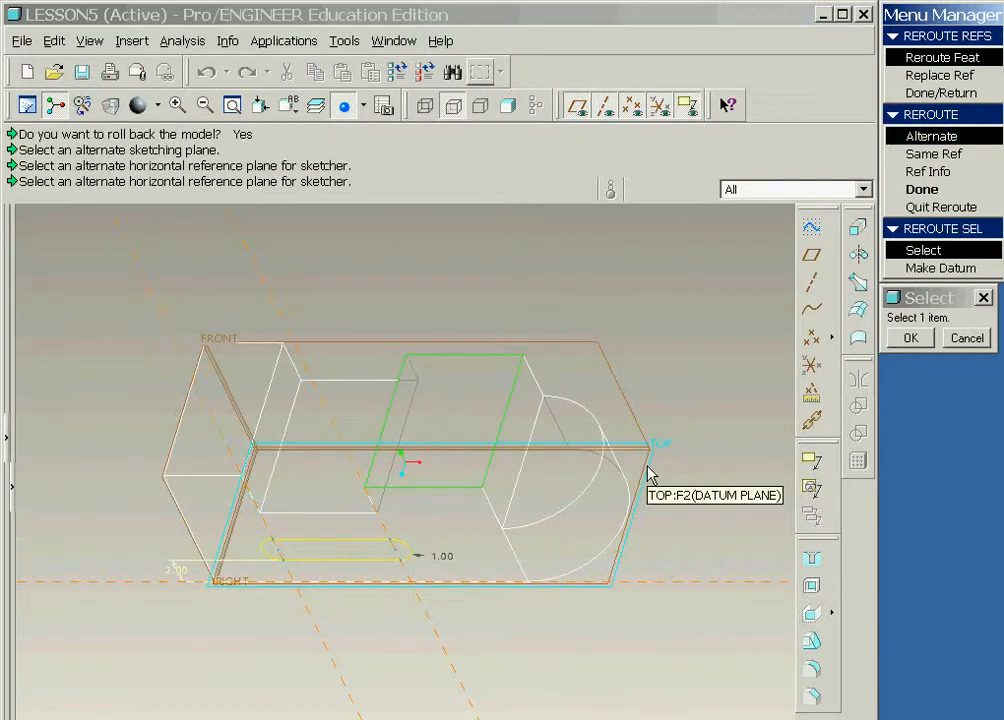
click(963, 155)
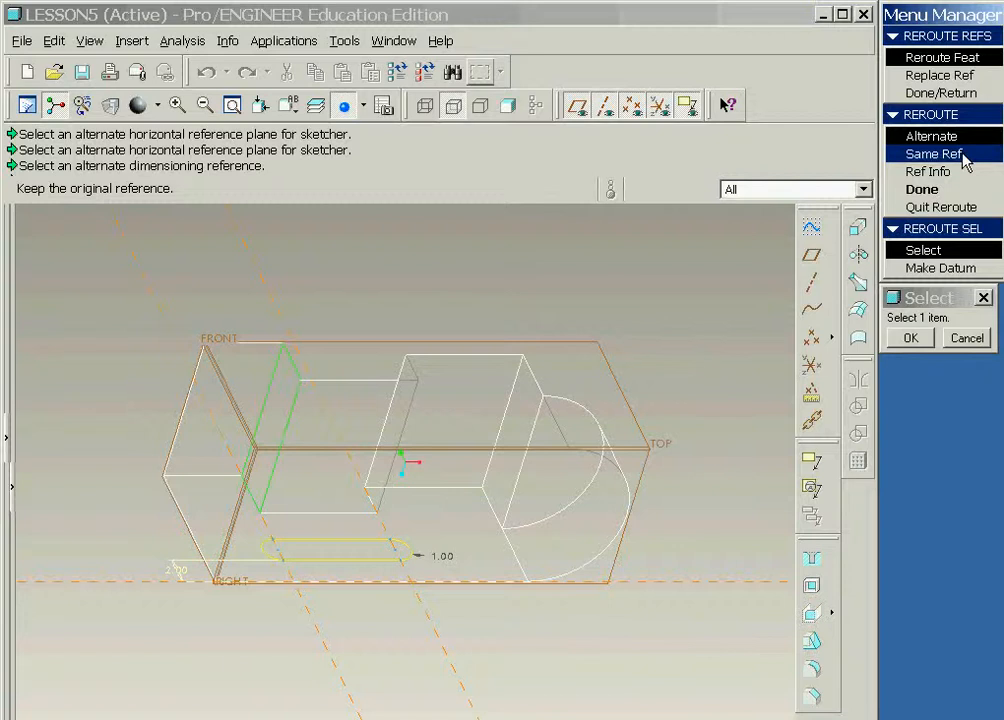
click(963, 155)
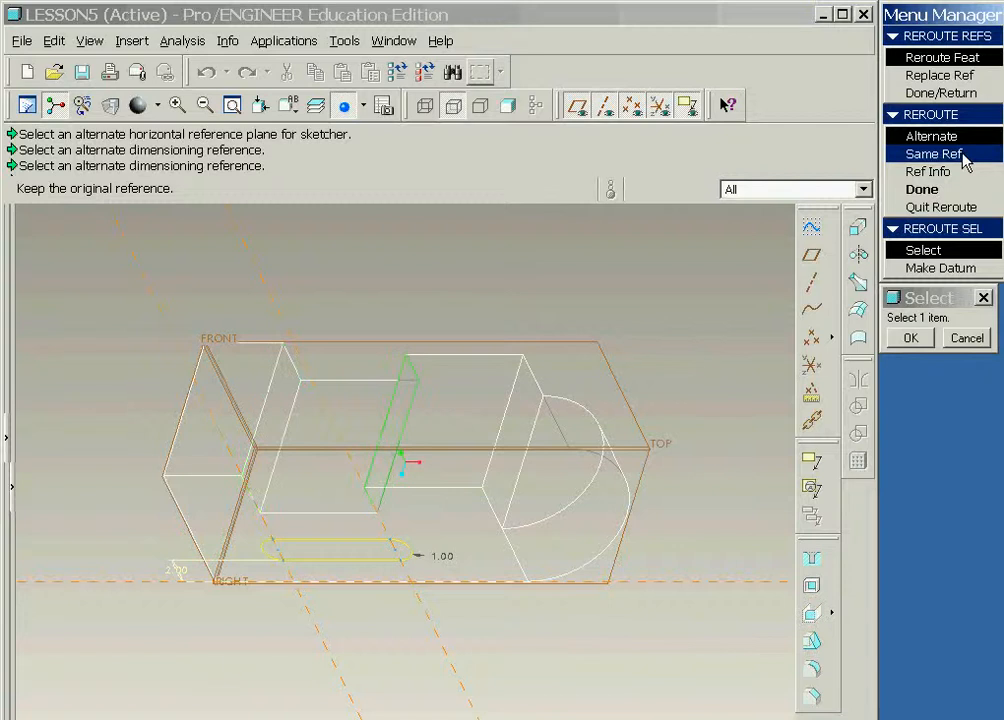
Step: Examine the slot cut's parent references in the Reference Viewer, highlighting both surfaces it uses from TOP_CUT
click(228, 41)
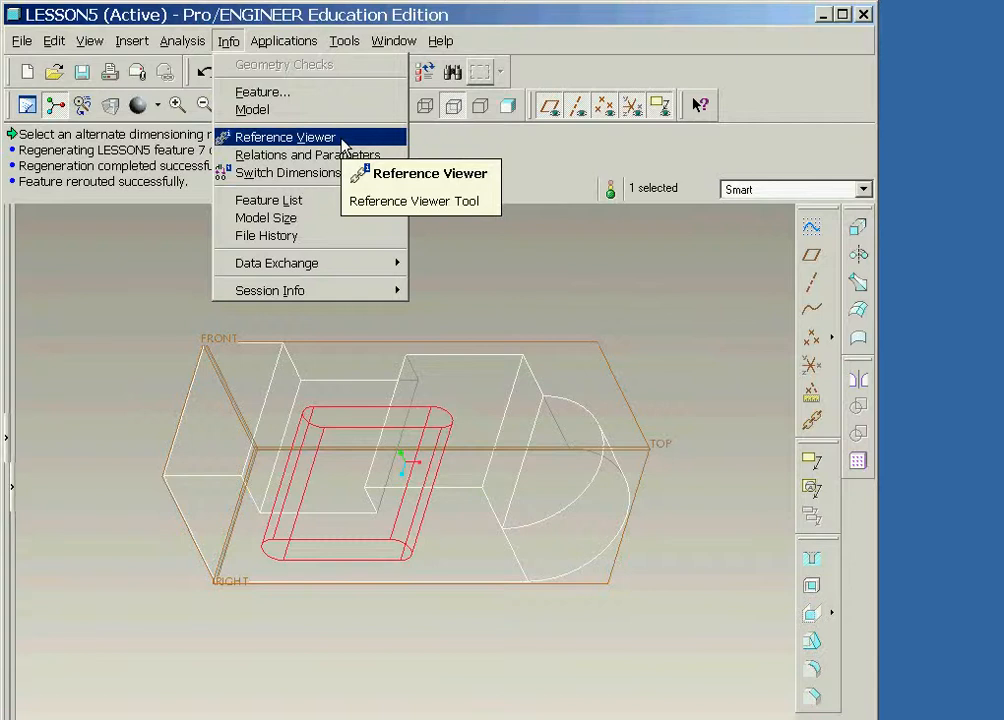
click(285, 137)
click(607, 457)
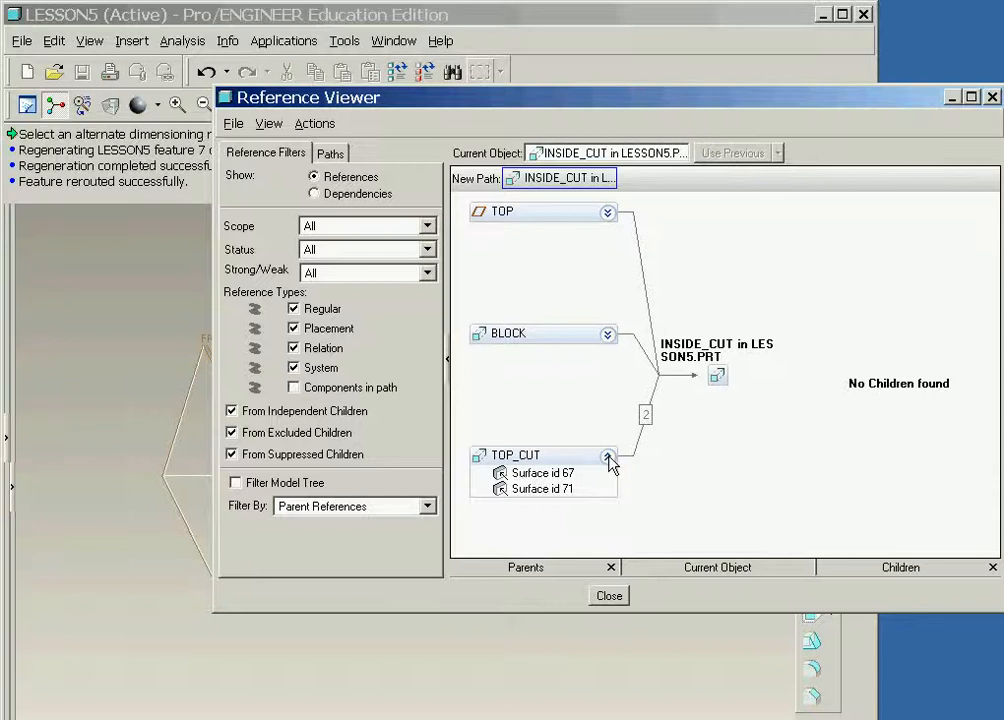
click(680, 490)
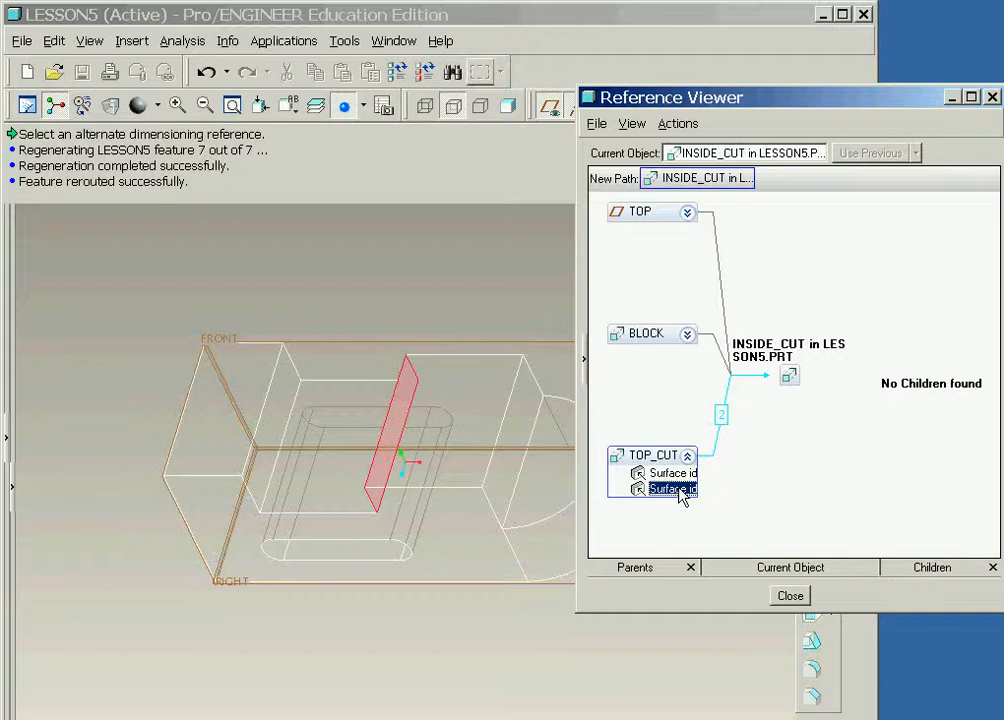
click(684, 476)
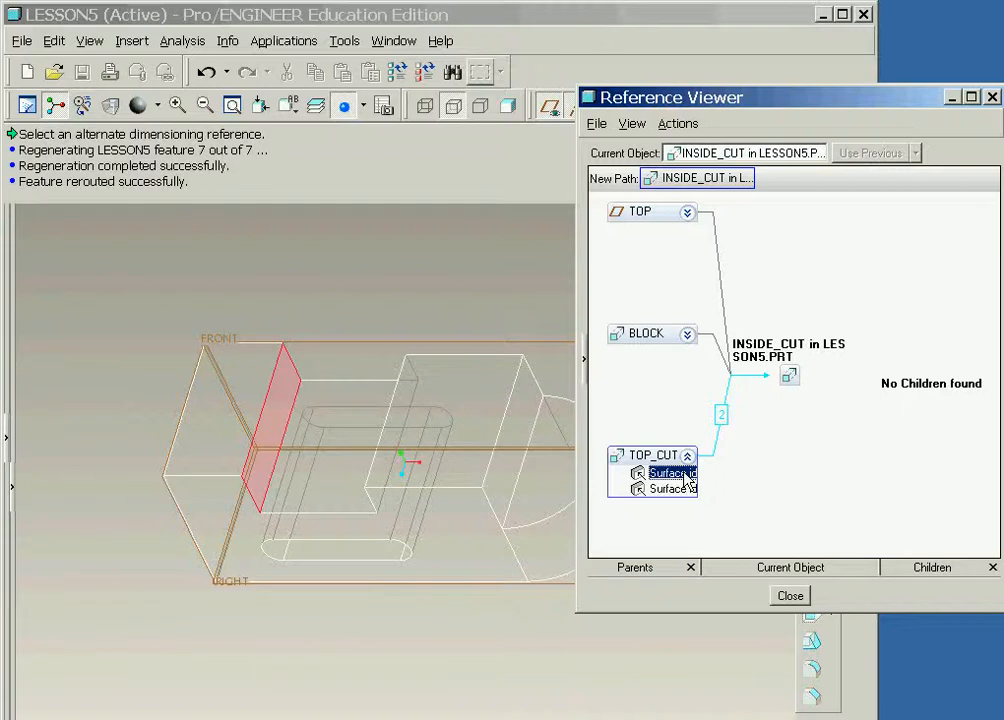
click(790, 597)
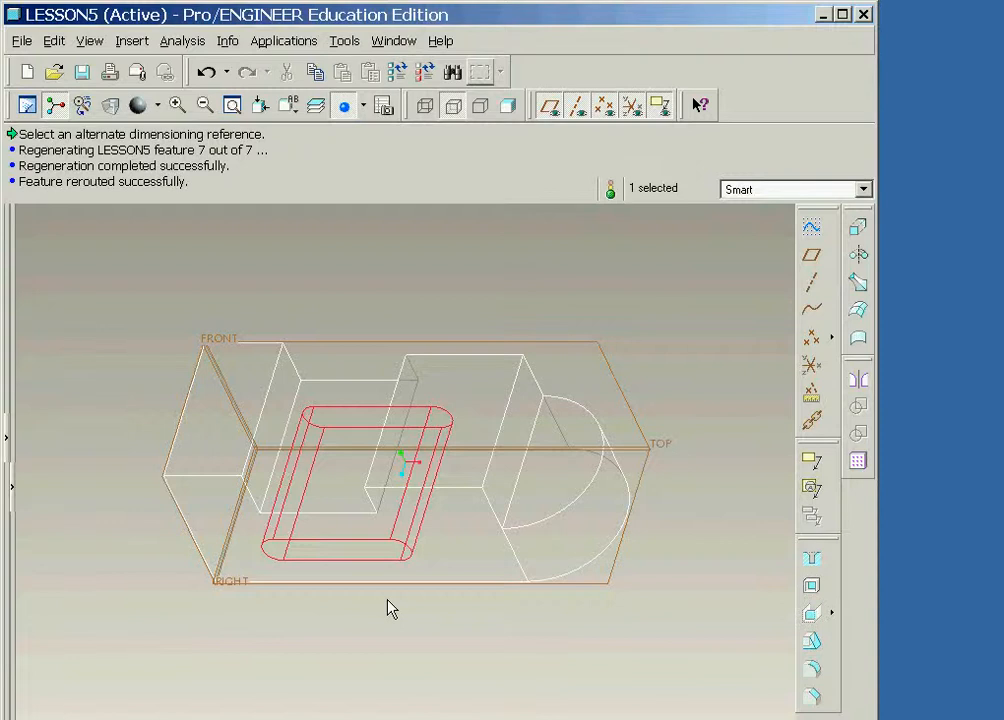
Step: Open the slot cut's internal sketch for editing again and turn off the datum plane display
right_click(391, 609)
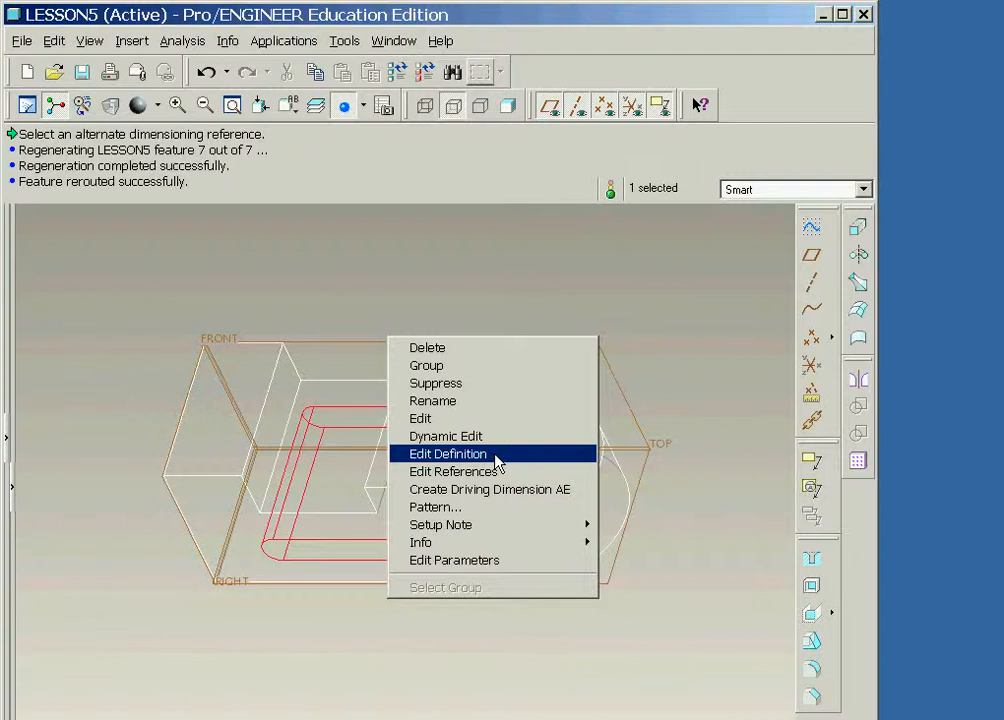
click(497, 462)
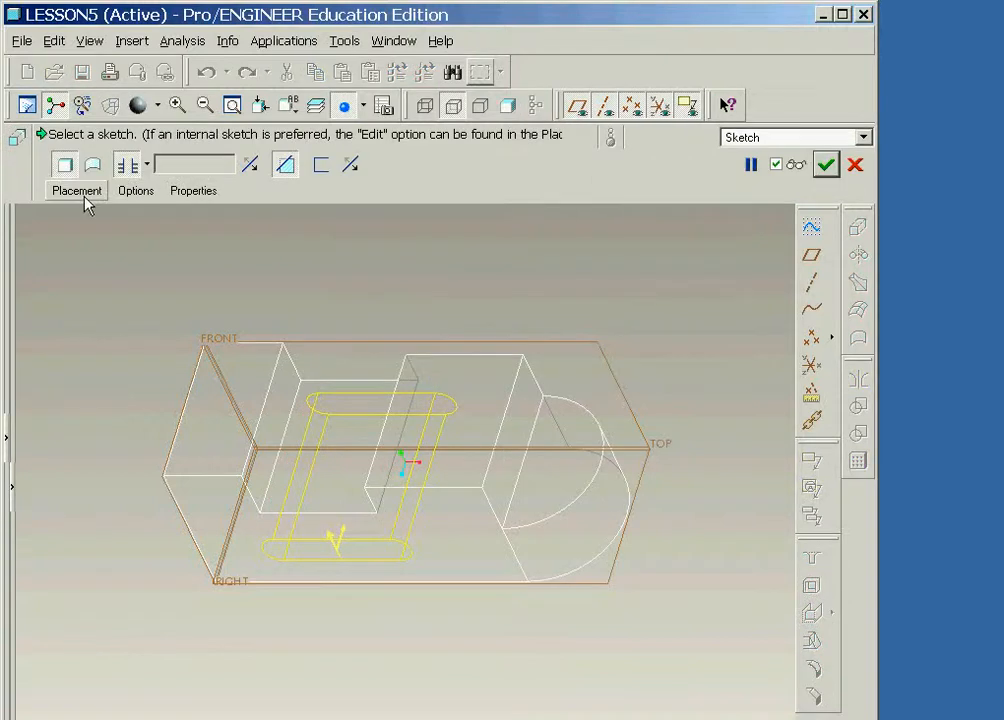
click(84, 196)
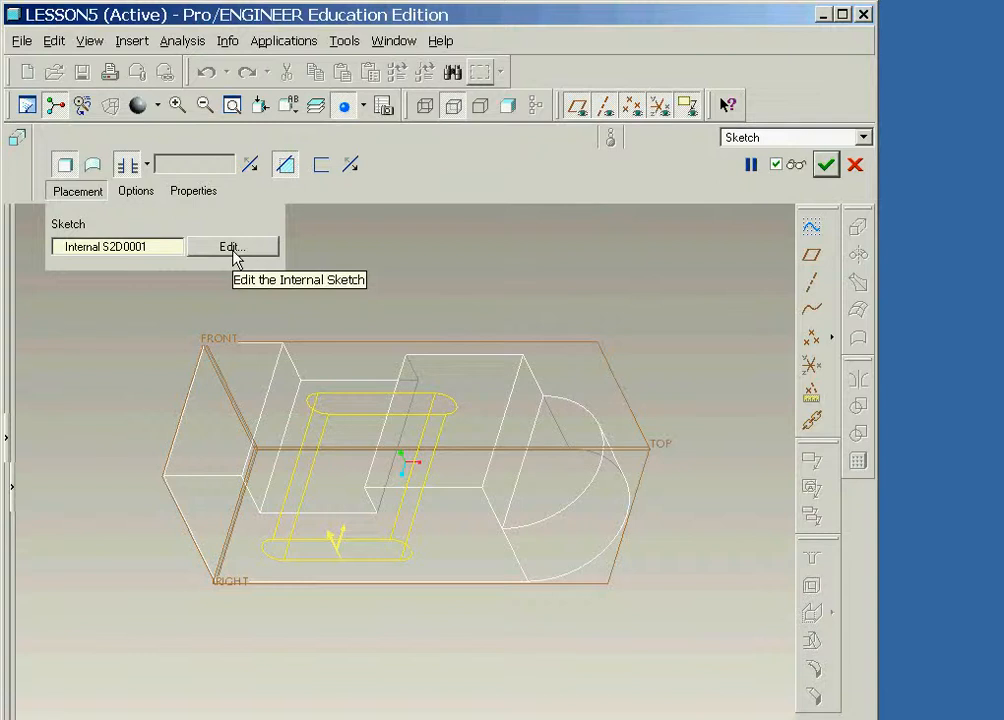
click(233, 247)
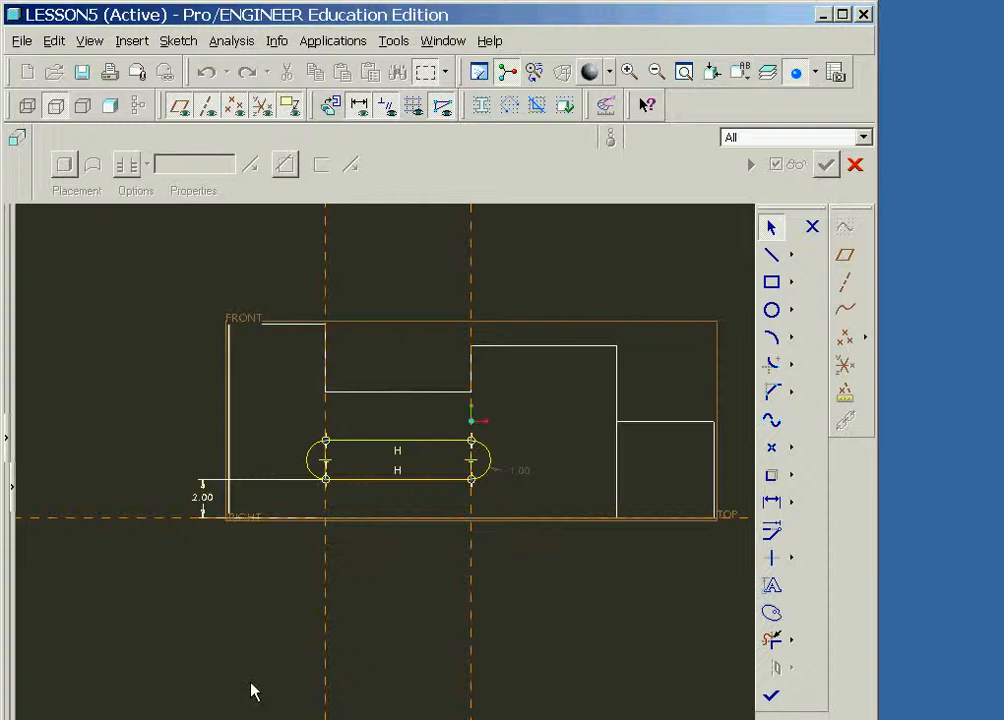
click(179, 107)
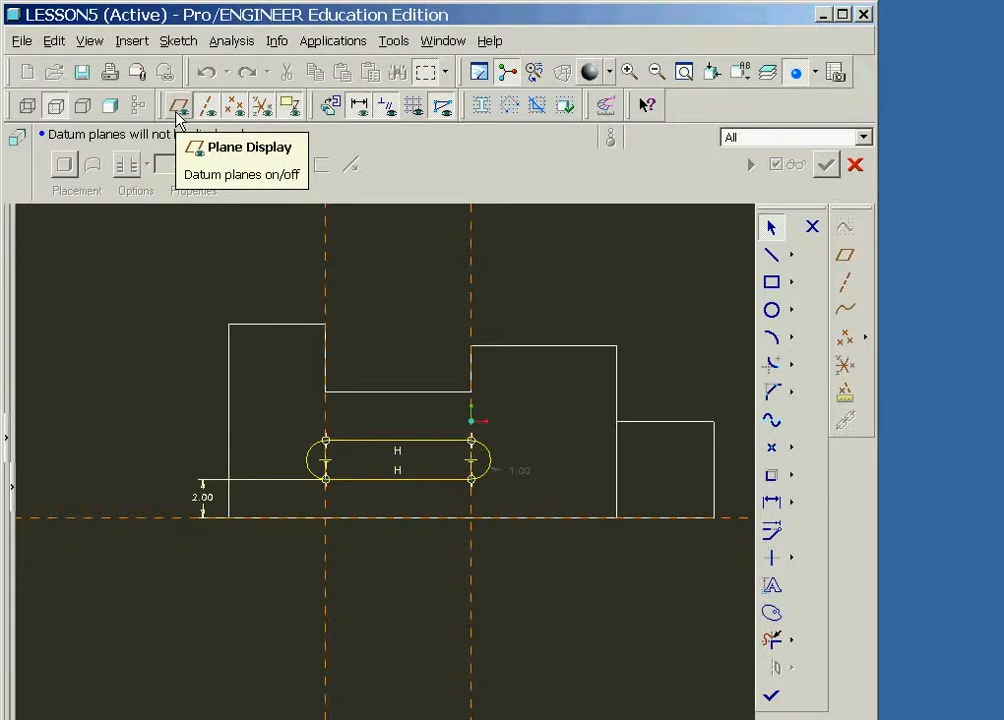
Step: Add the block's left vertical end surface as a reference for the slot sketch
click(178, 44)
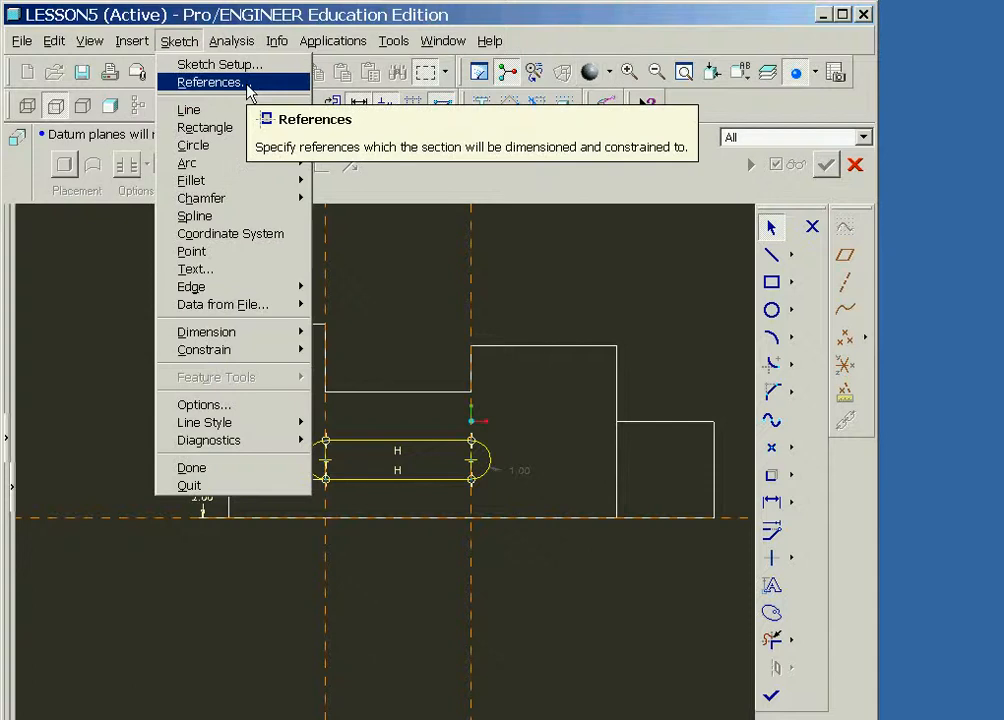
click(247, 84)
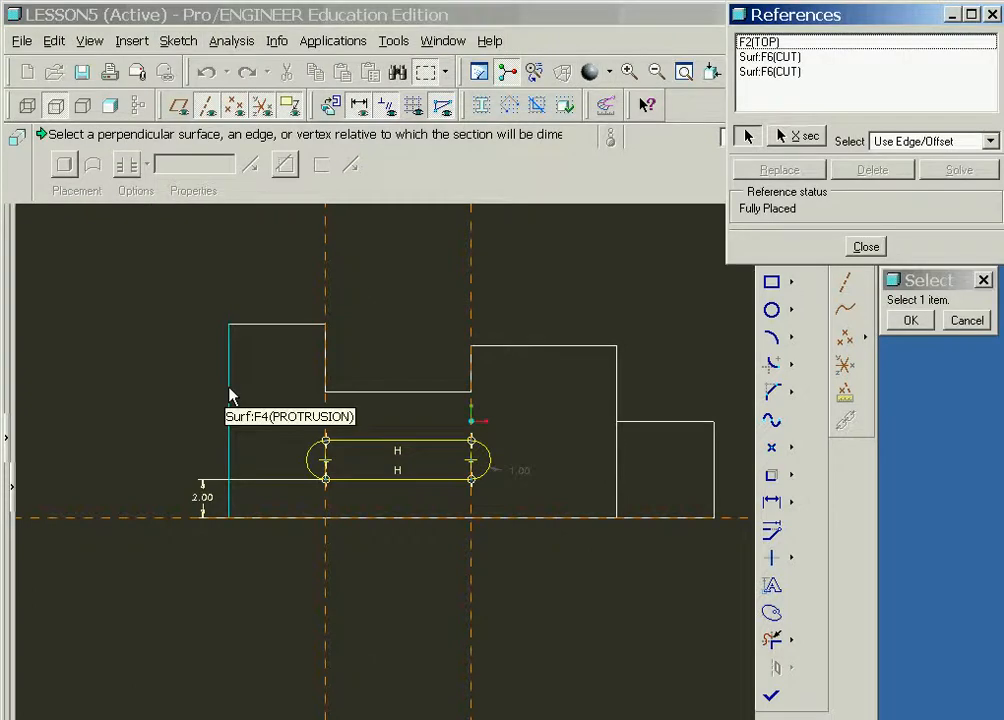
click(230, 395)
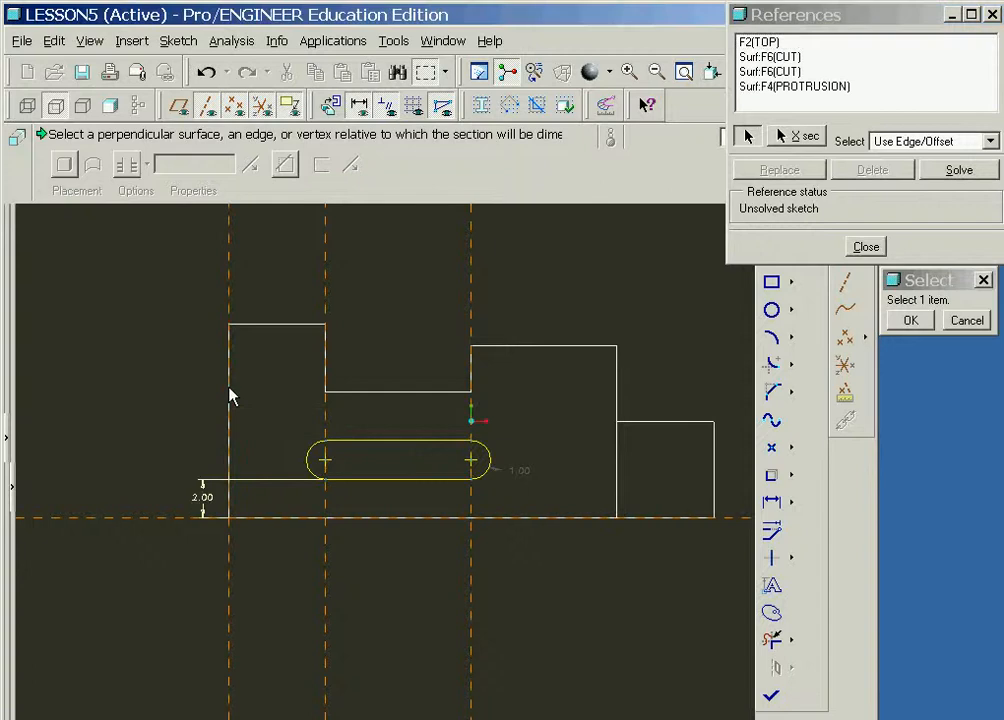
click(866, 247)
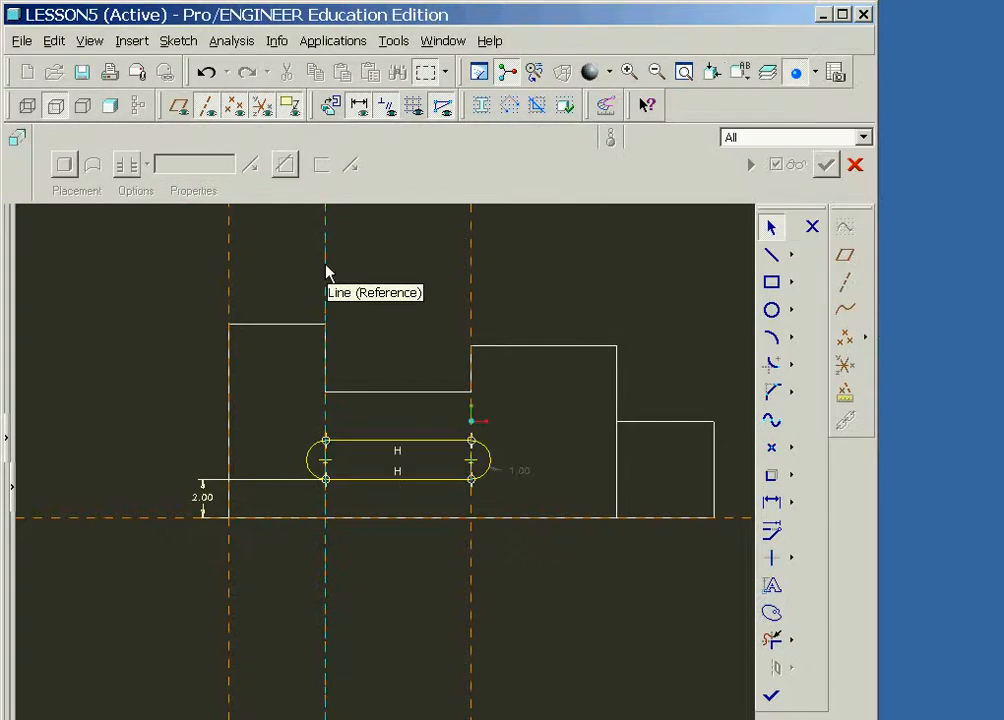
Step: Delete the two vertical sketch references taken from the top cut, then finish the sketch and accept the redefined slot cut
click(326, 272)
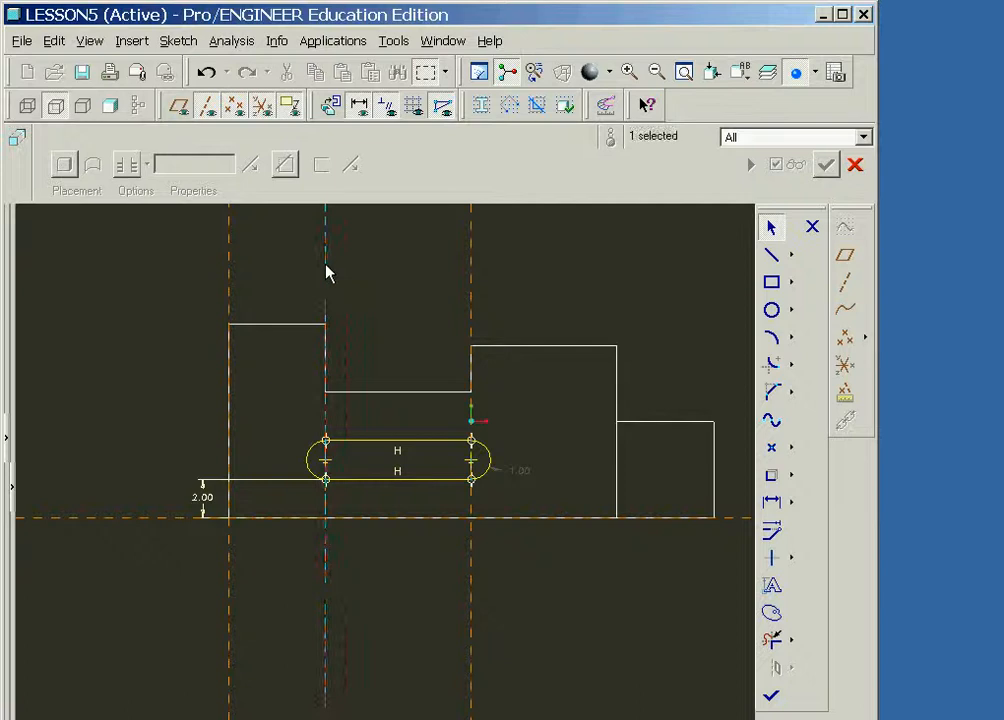
ctrl+click(472, 279)
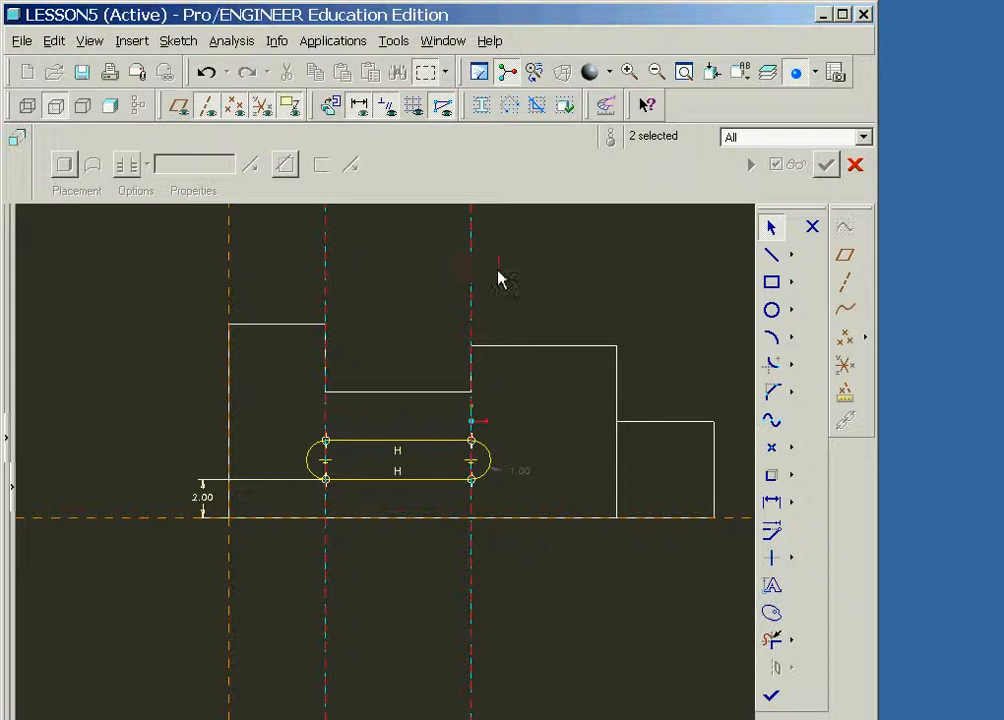
right_click(499, 271)
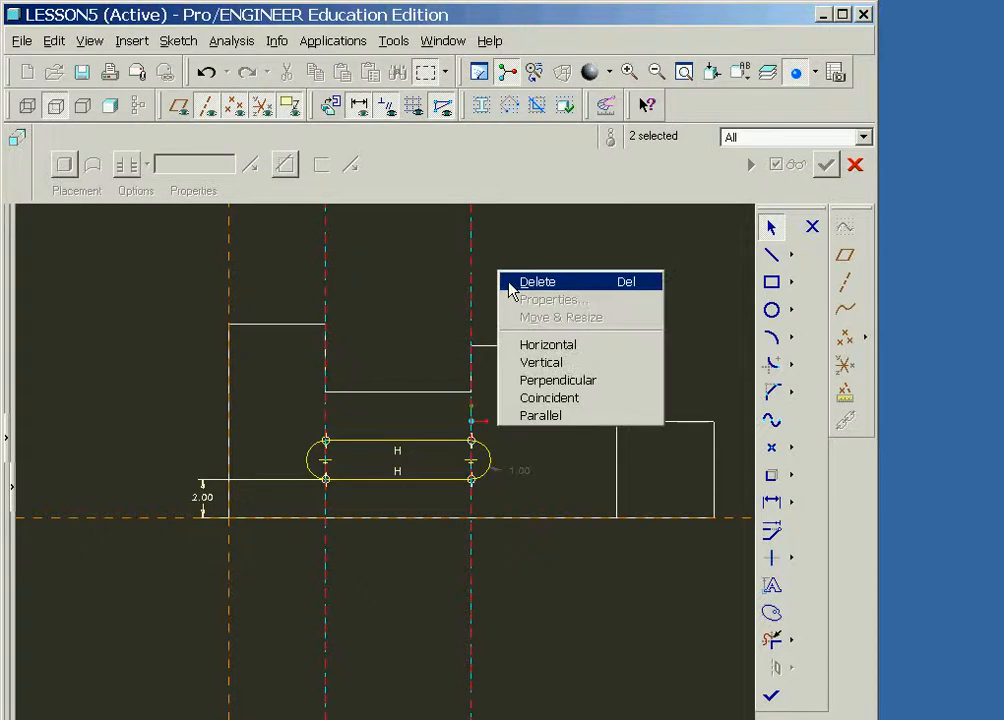
click(509, 283)
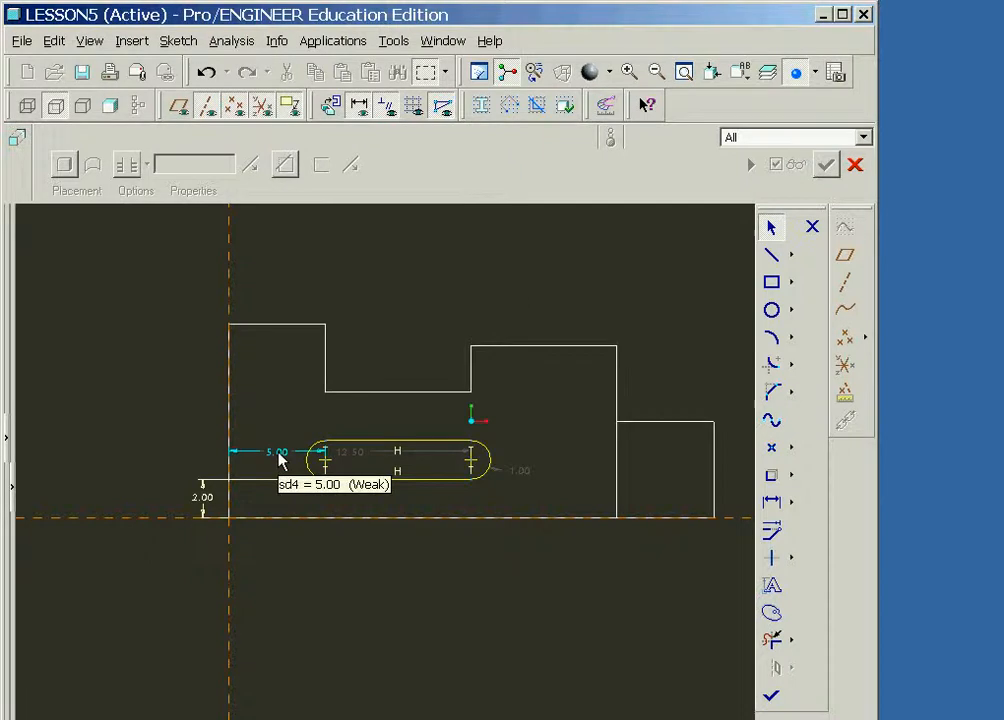
click(772, 698)
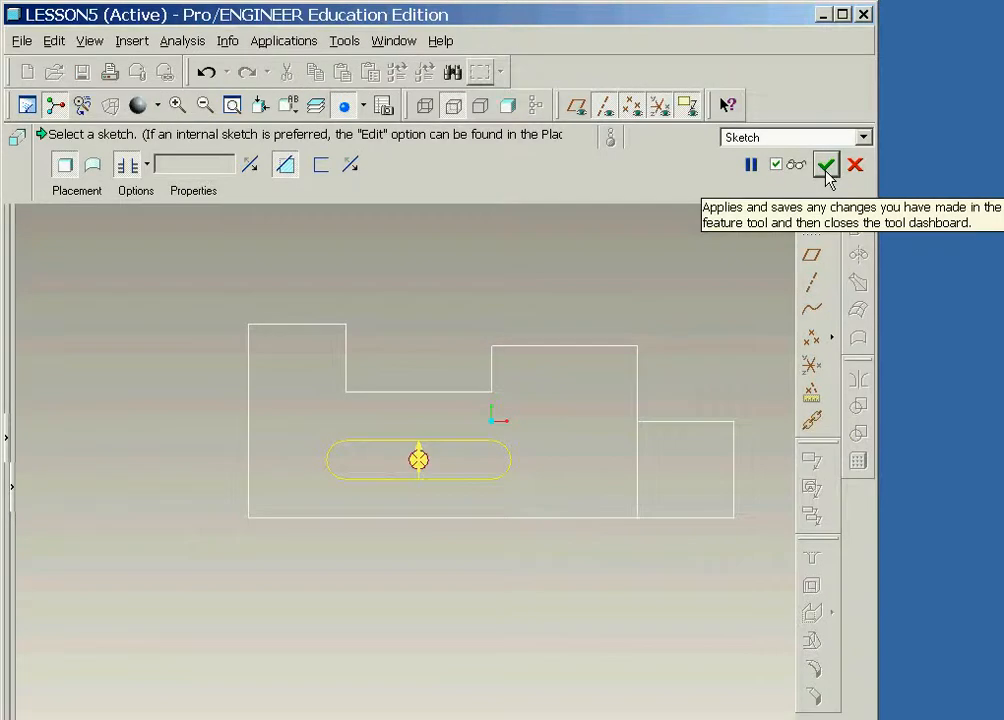
click(826, 168)
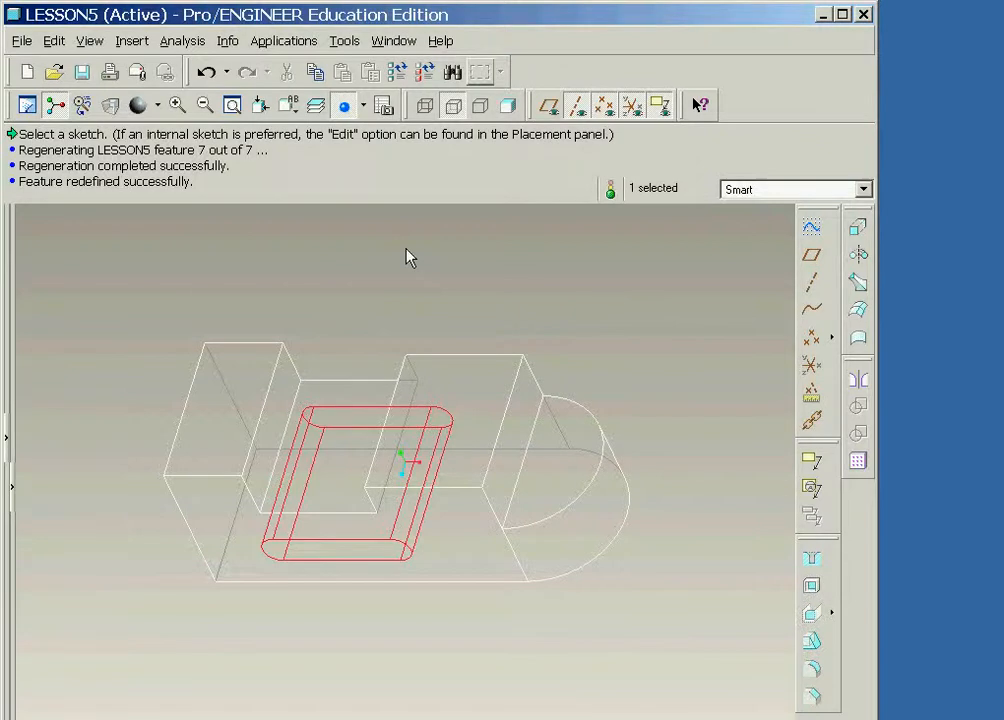
Step: Check the parents of INSIDE_CUT in the Reference Viewer
click(228, 41)
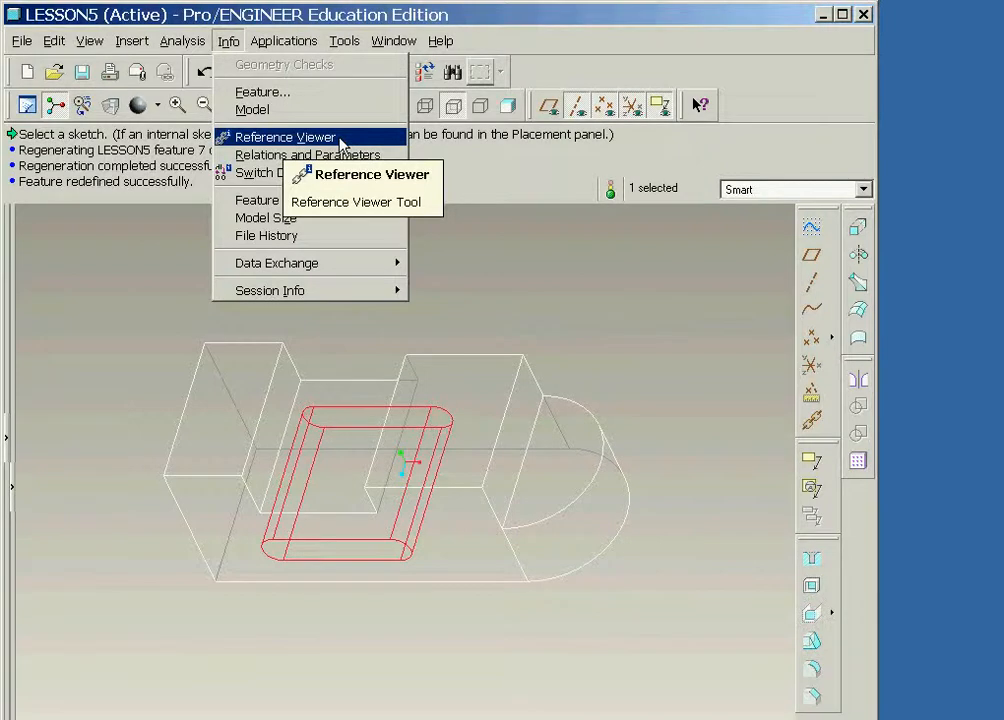
click(340, 140)
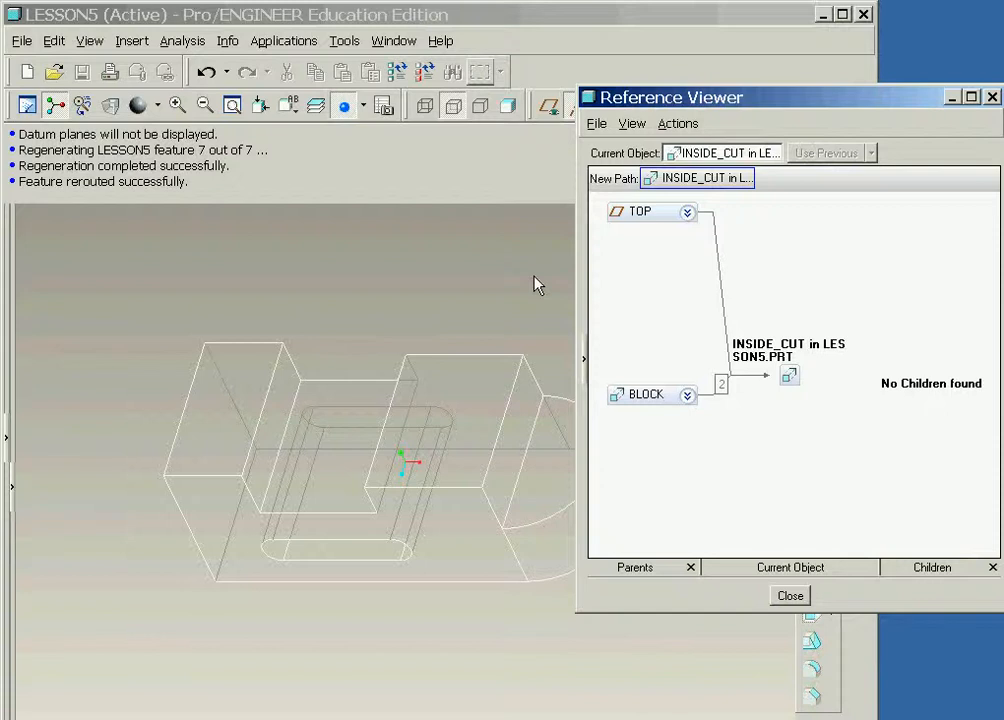
click(790, 596)
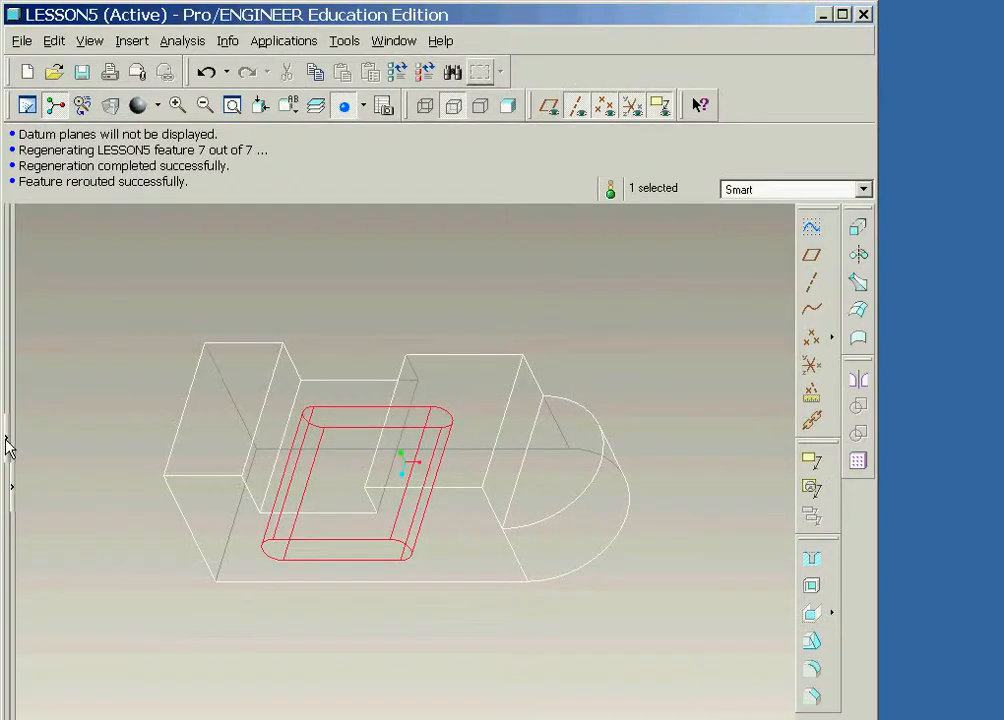
Step: Show the model tree and reorder INSIDE_CUT to come directly before TOP_CUT
click(5, 447)
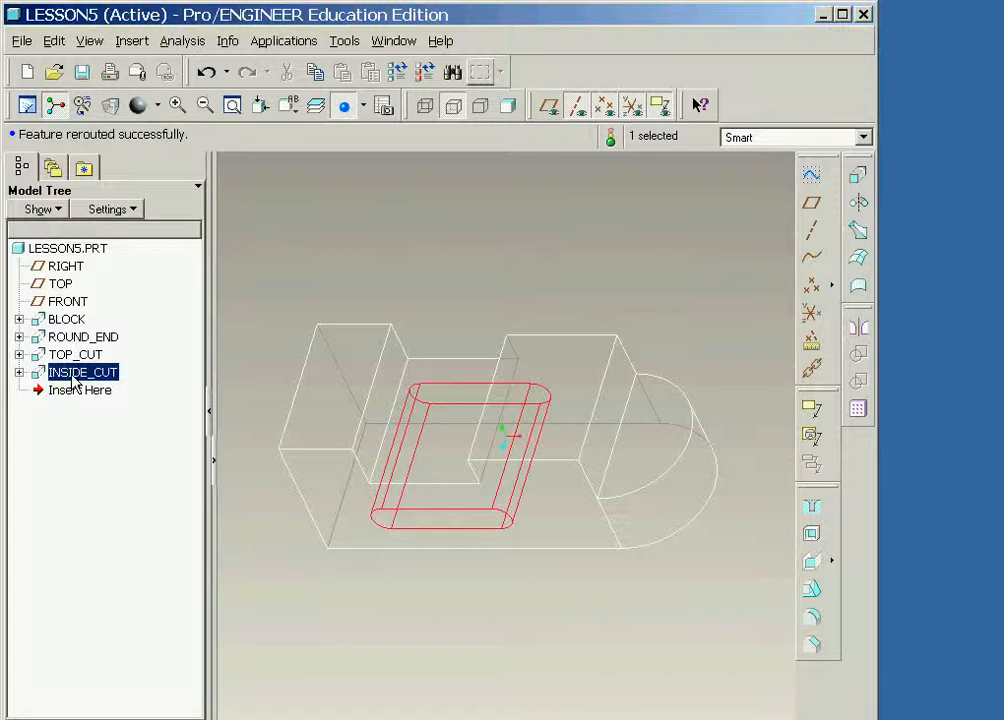
drag(73, 378, 75, 350)
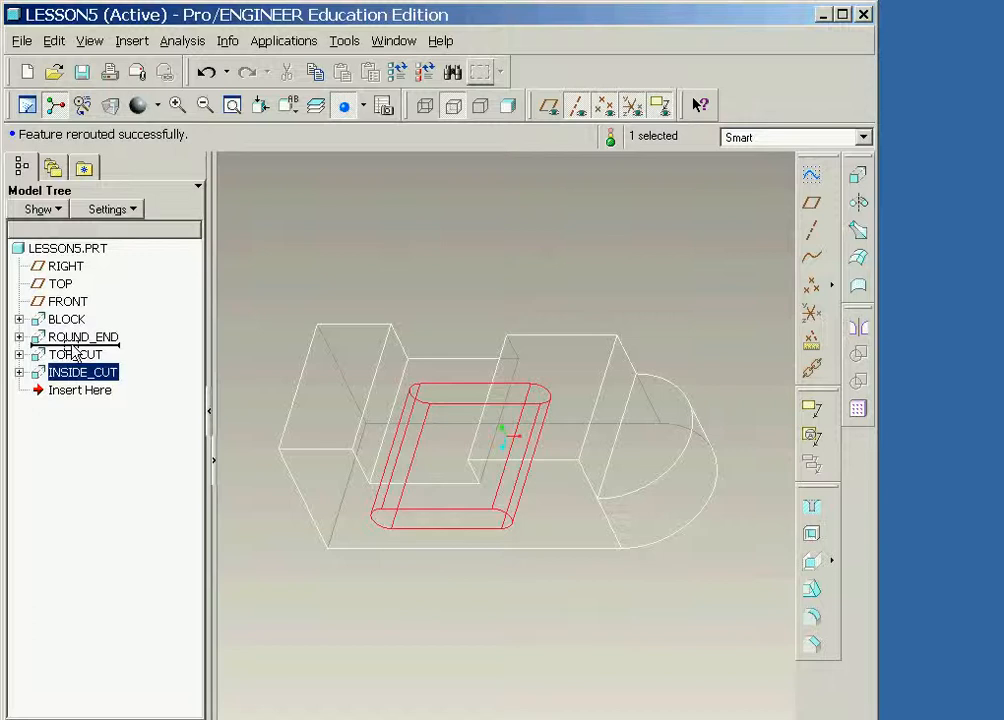
drag(73, 352, 55, 365)
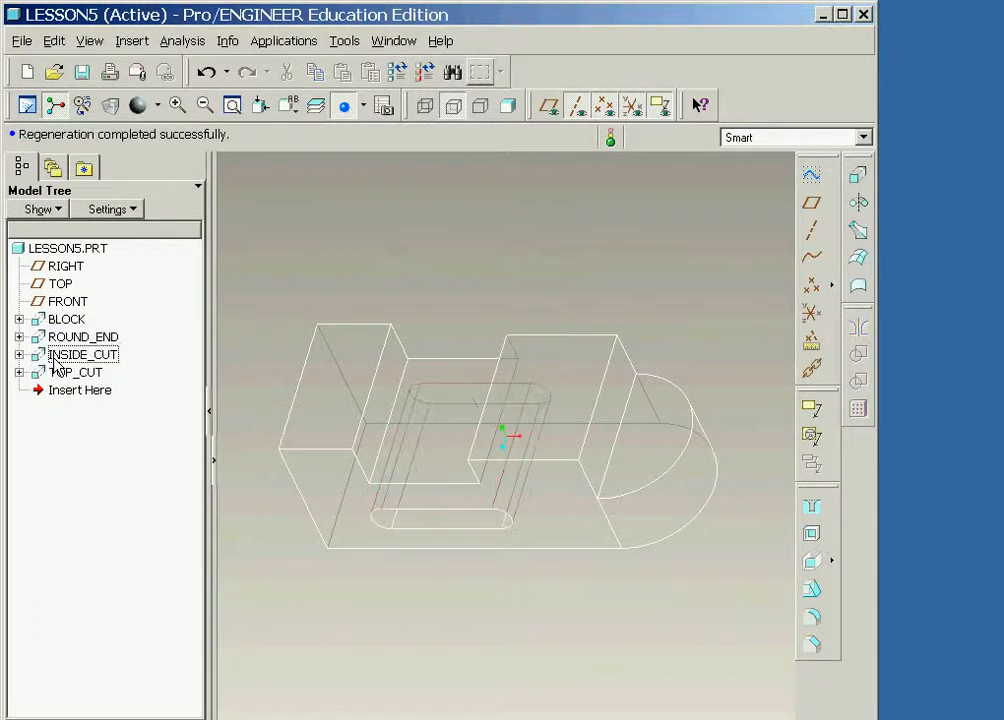